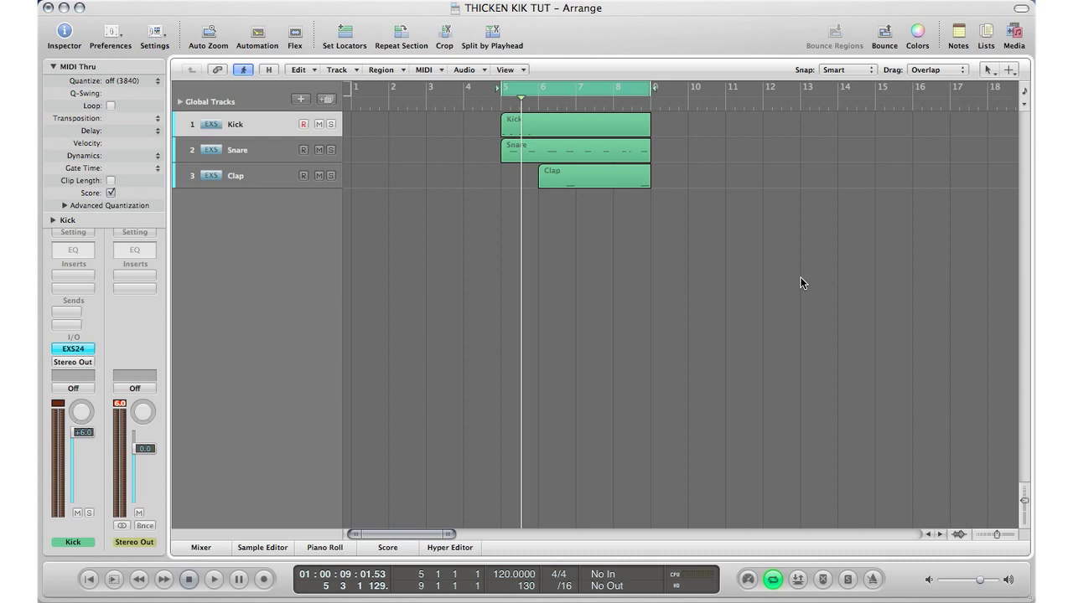
Step: Play the looped Kick, Snare and Clap regions to audition the original beat, and stop playback
key("space")
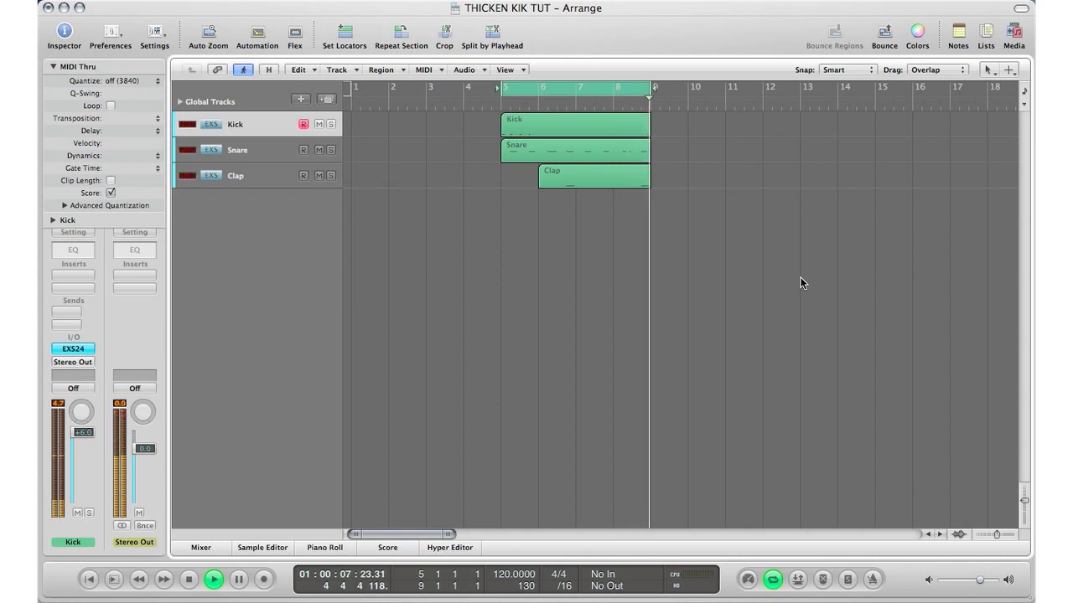
key("space")
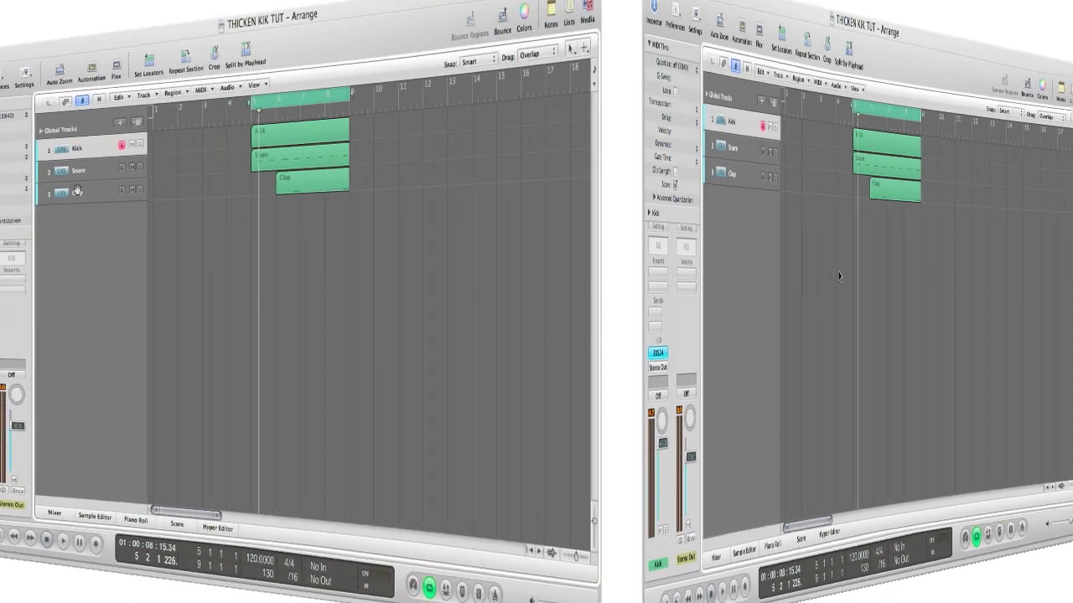
left_click(241, 176)
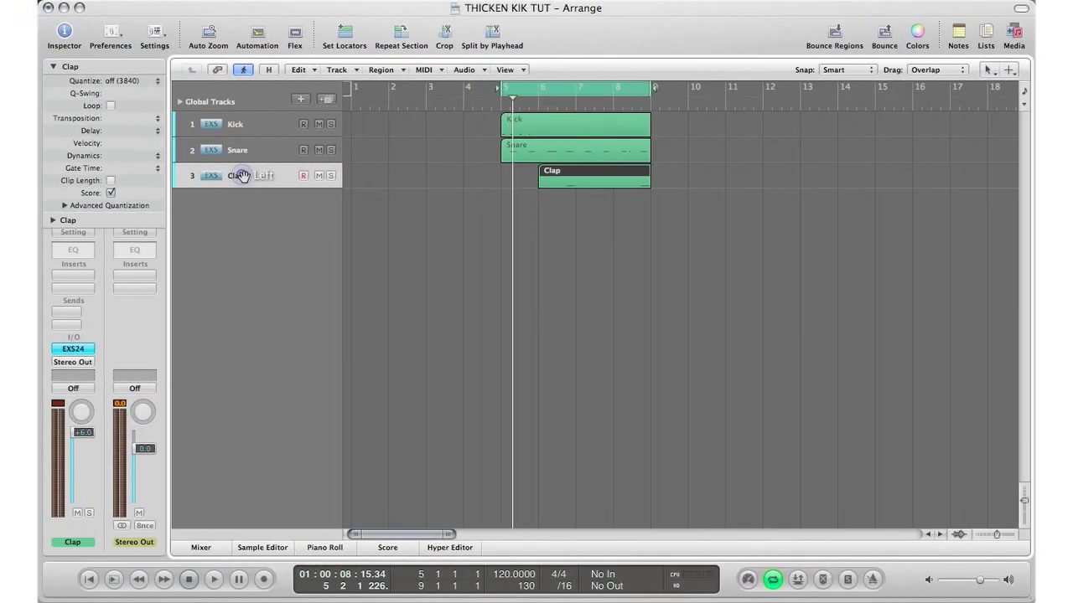
left_click(302, 102)
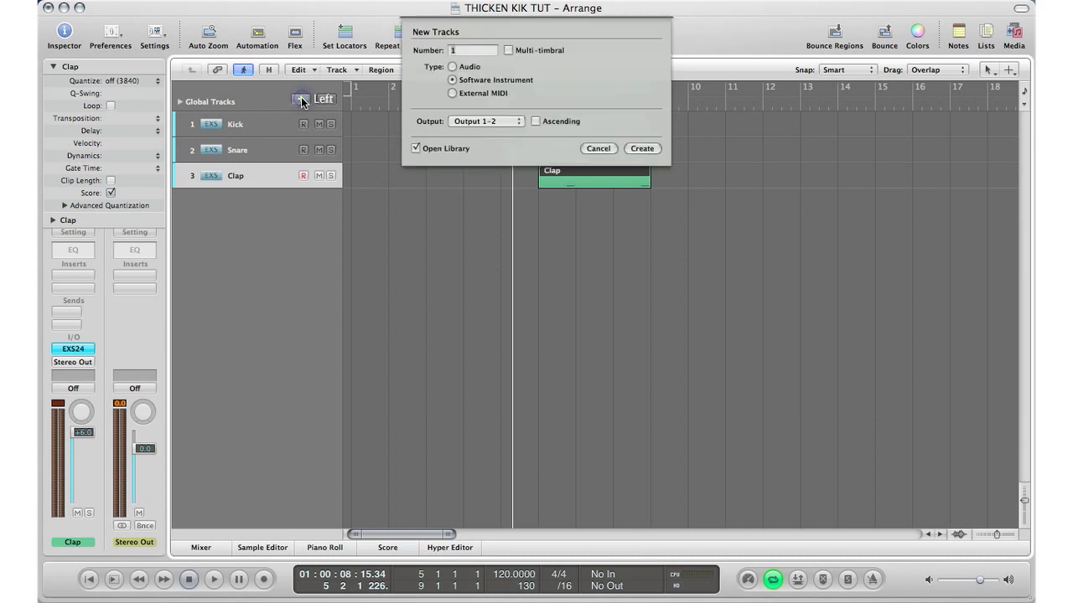
left_click(598, 152)
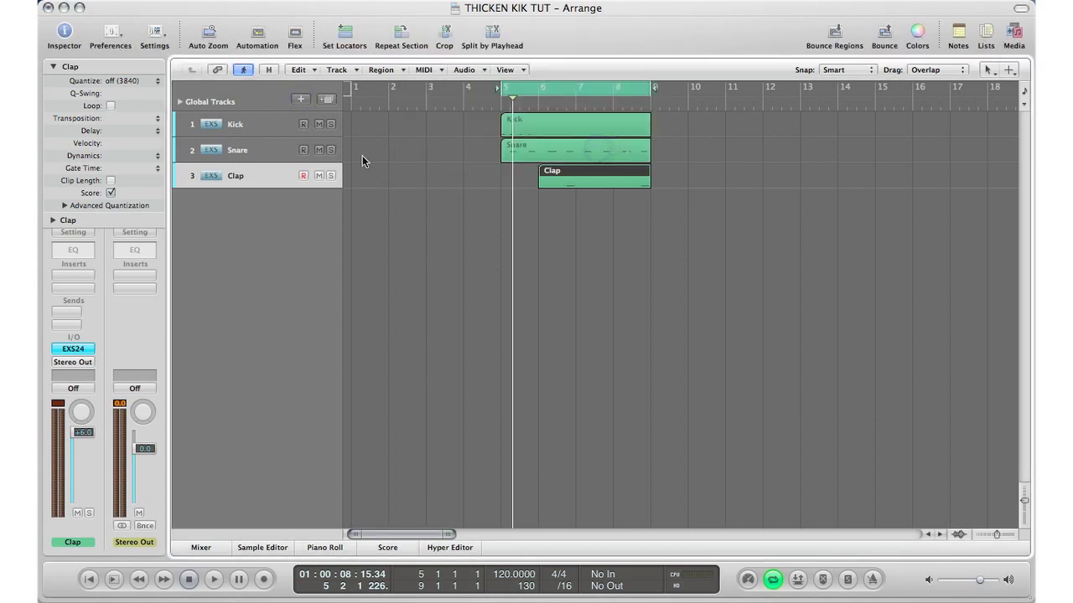
Step: Add a send to Bus 1 in the first send slot of the Kick track
left_click(236, 124)
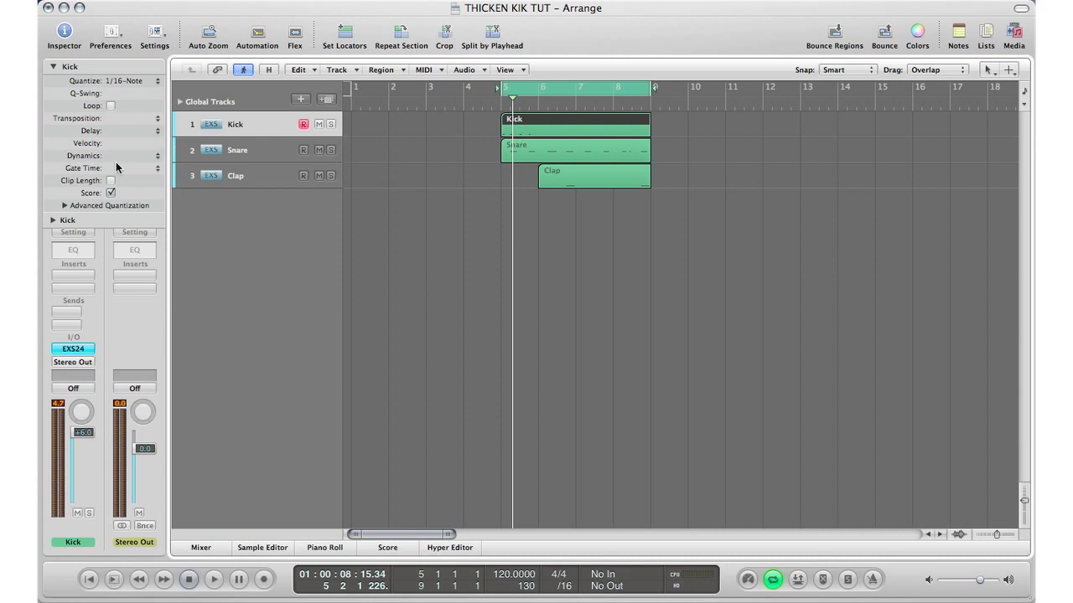
left_click(67, 312)
mouse_move(67, 326)
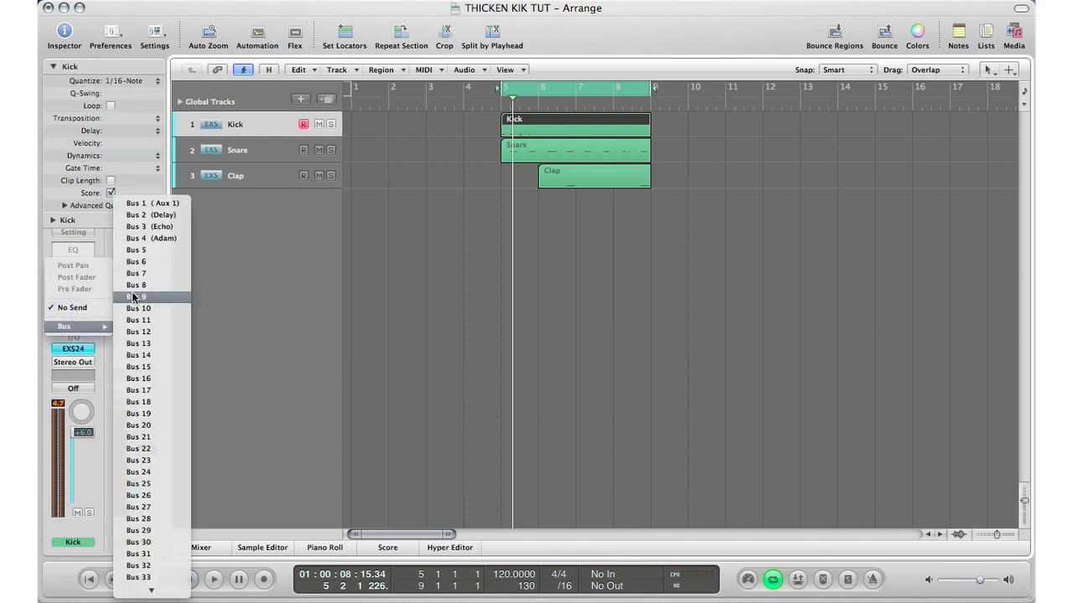
left_click(136, 204)
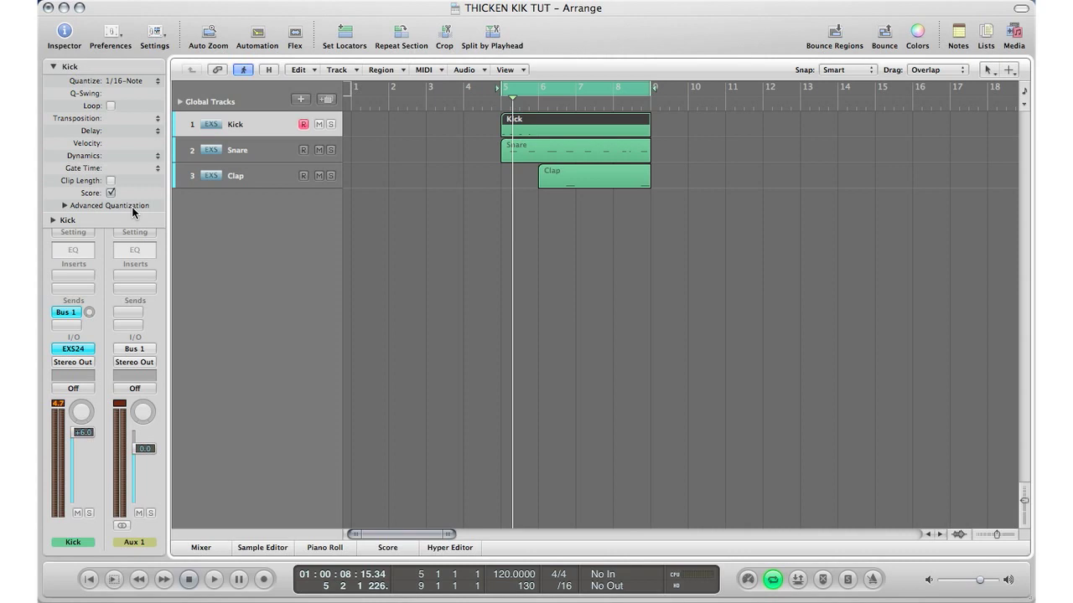
left_click(90, 314)
Step: Create one software instrument track on Output 1-2 and place it below the Clap track
left_click(300, 100)
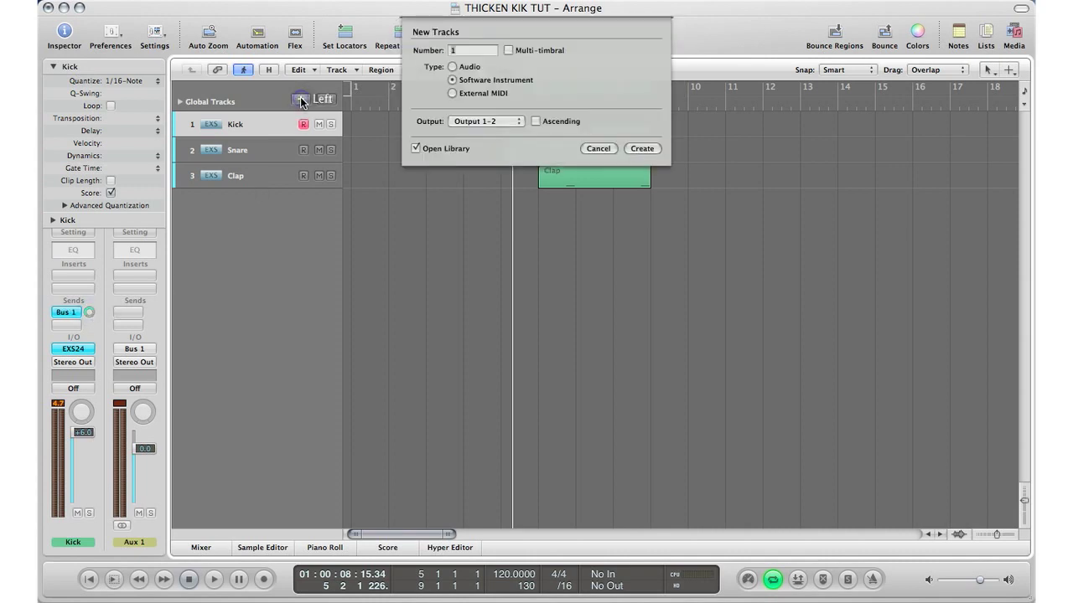
left_click(642, 148)
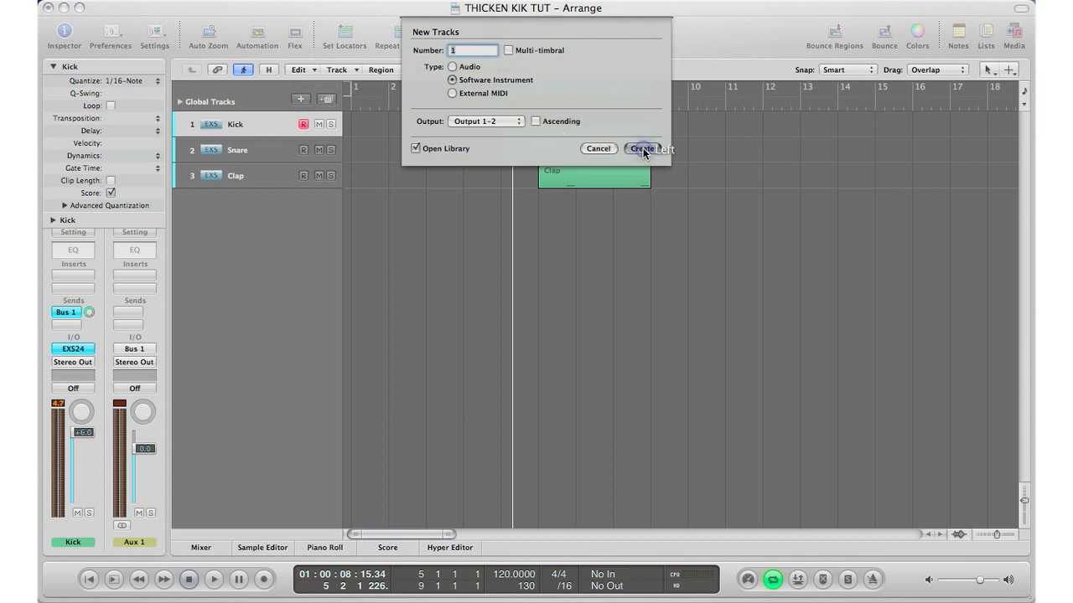
left_click_drag(251, 165, 244, 232)
double_click(238, 221)
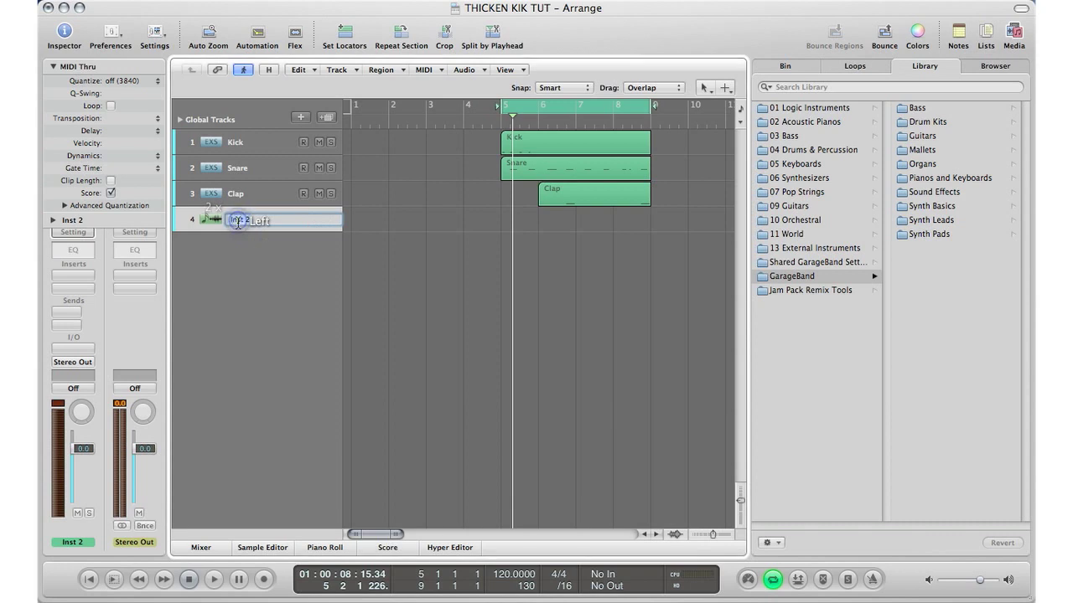
left_click(265, 286)
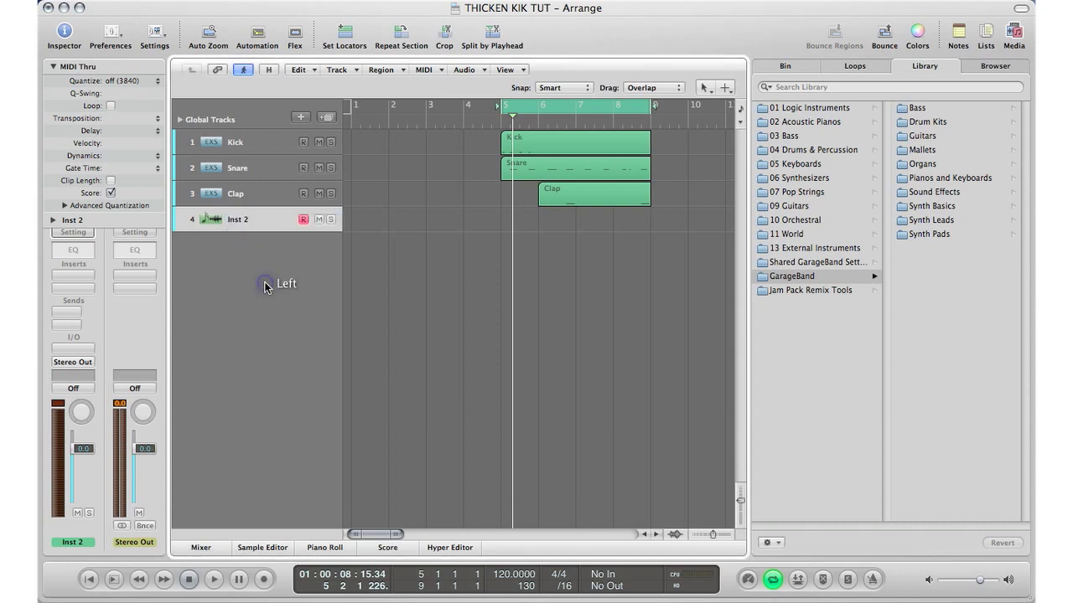
Step: Load a mono Test Oscillator as the instrument of the new Inst 2 track
left_click(74, 350)
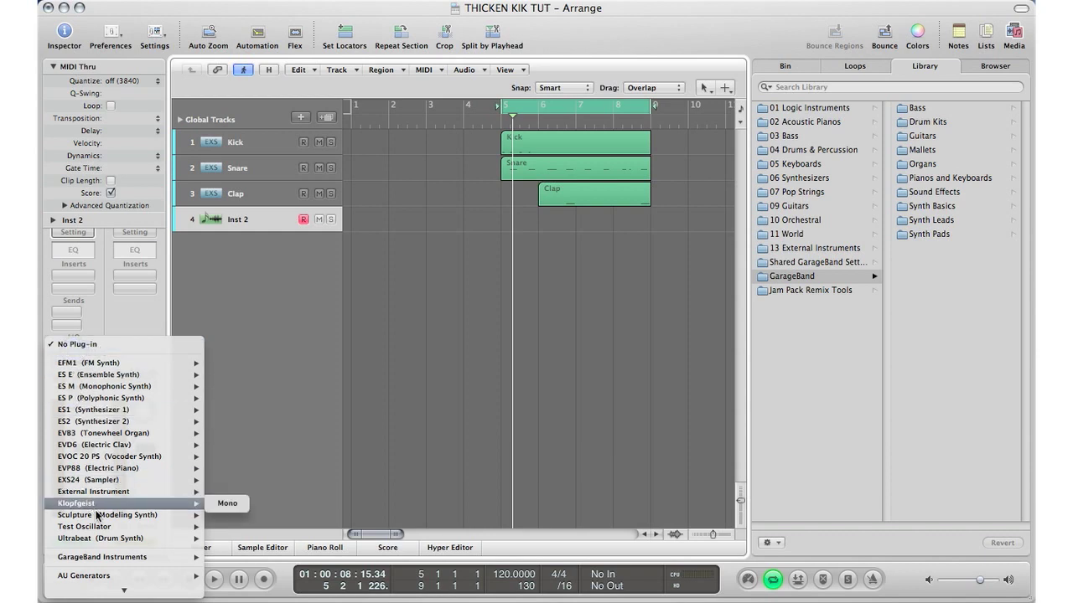
mouse_move(118, 531)
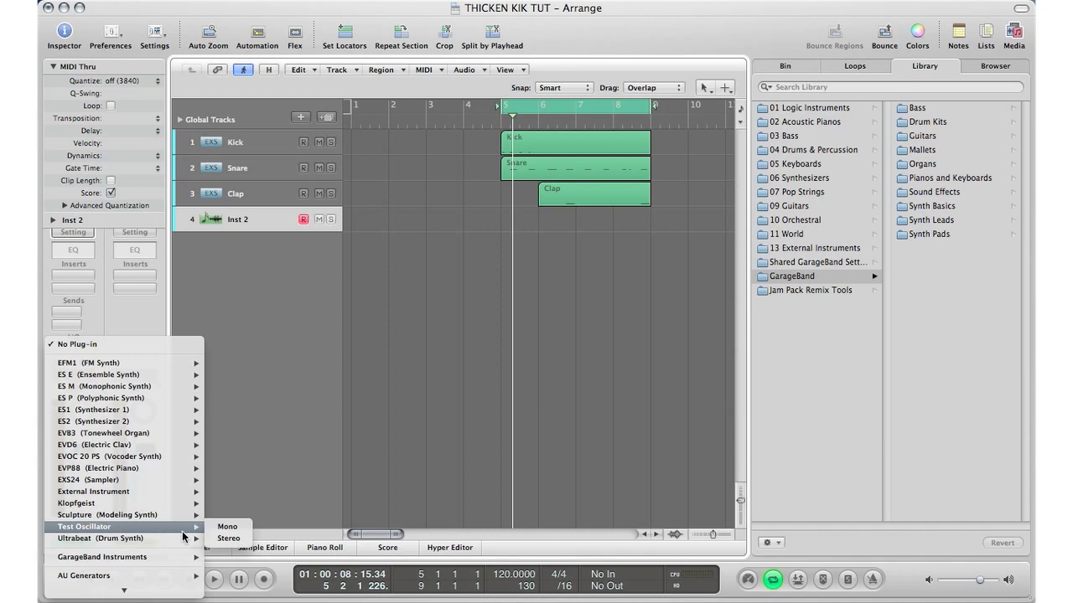
left_click(227, 526)
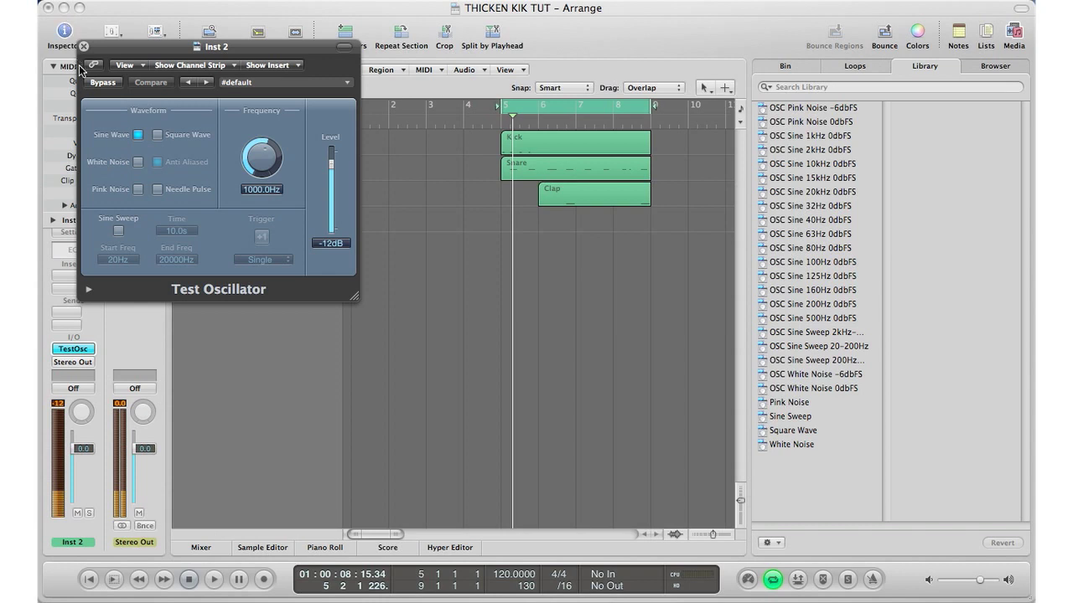
Step: Lower the Test Oscillator's sine wave frequency to about 55 Hz and close the plug-in window
left_click(94, 82)
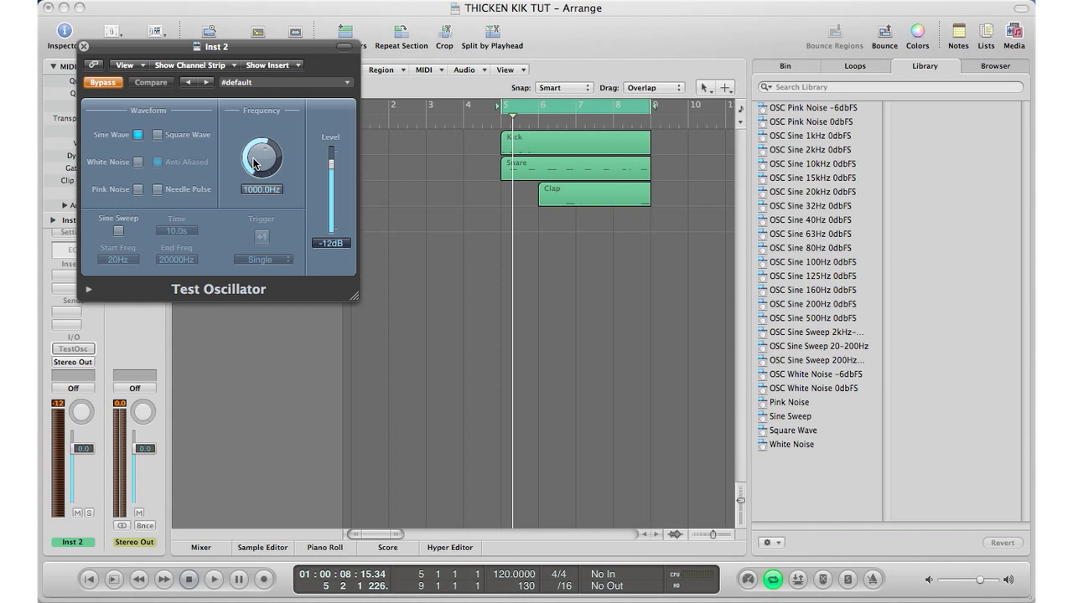
left_click(102, 83)
left_click_drag(255, 164, 246, 212)
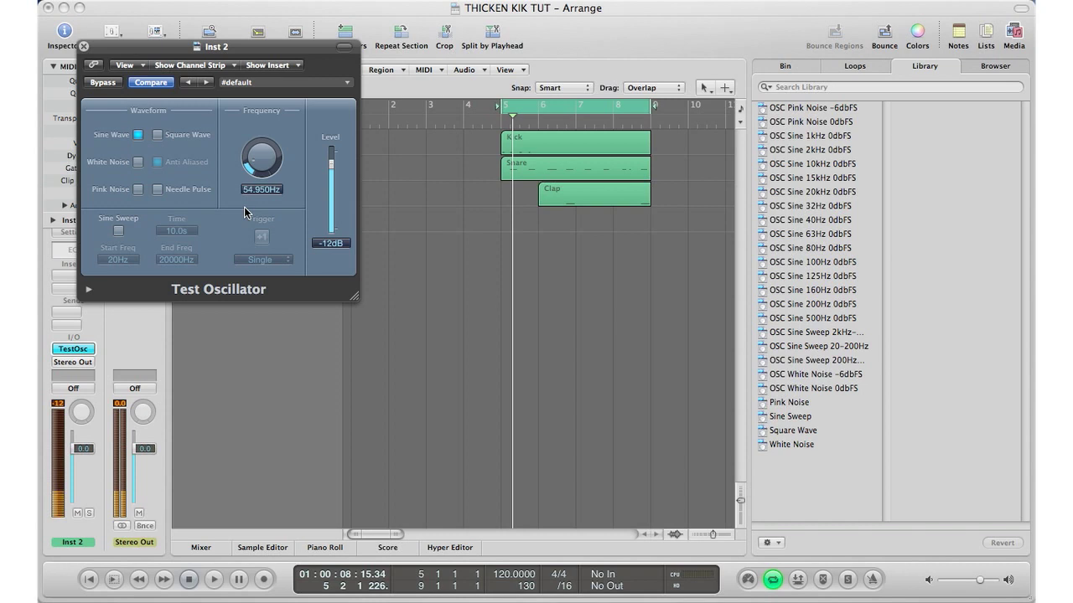
left_click(84, 46)
Step: Audition the beat briefly with the continuous test tone, and mute the Inst 2 track
key("space")
key("space")
left_click(319, 220)
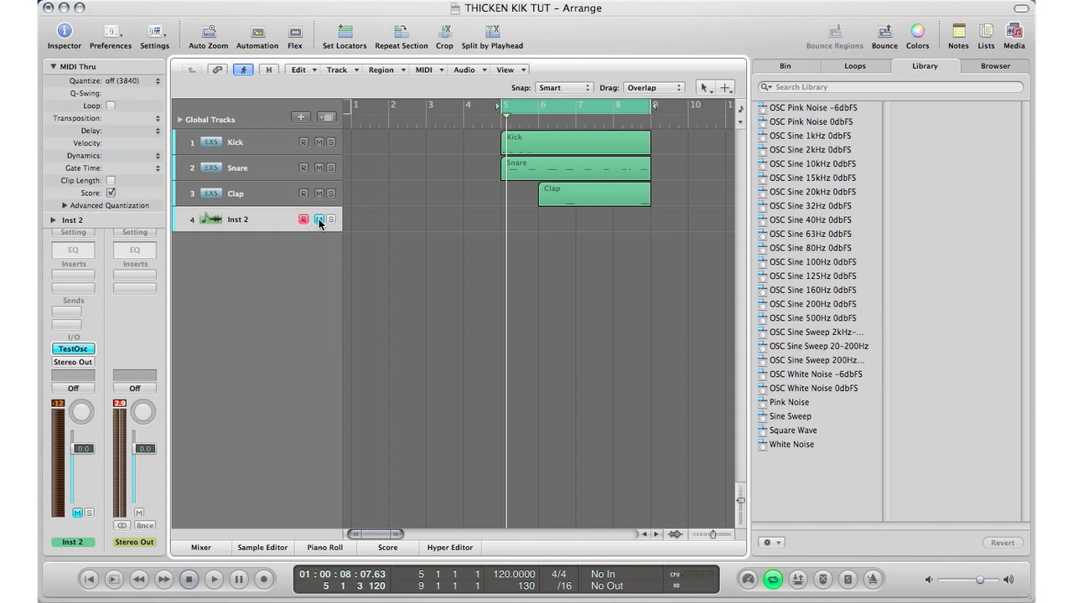
Step: Insert a mono Noise Gate on the Inst 2 track with Bus 1 as its side chain
left_click(73, 275)
mouse_move(73, 332)
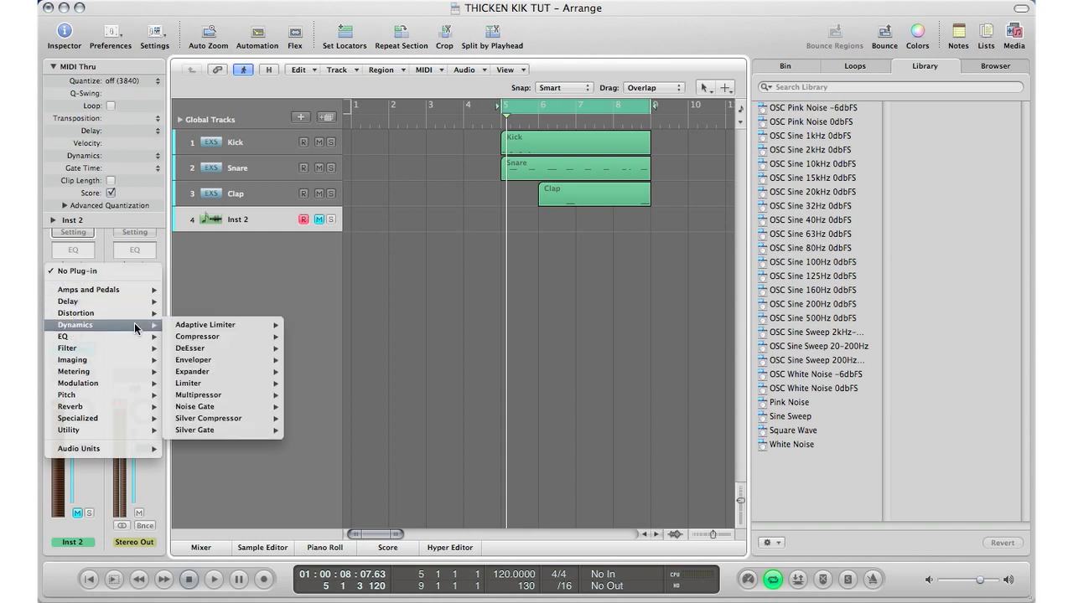
mouse_move(220, 406)
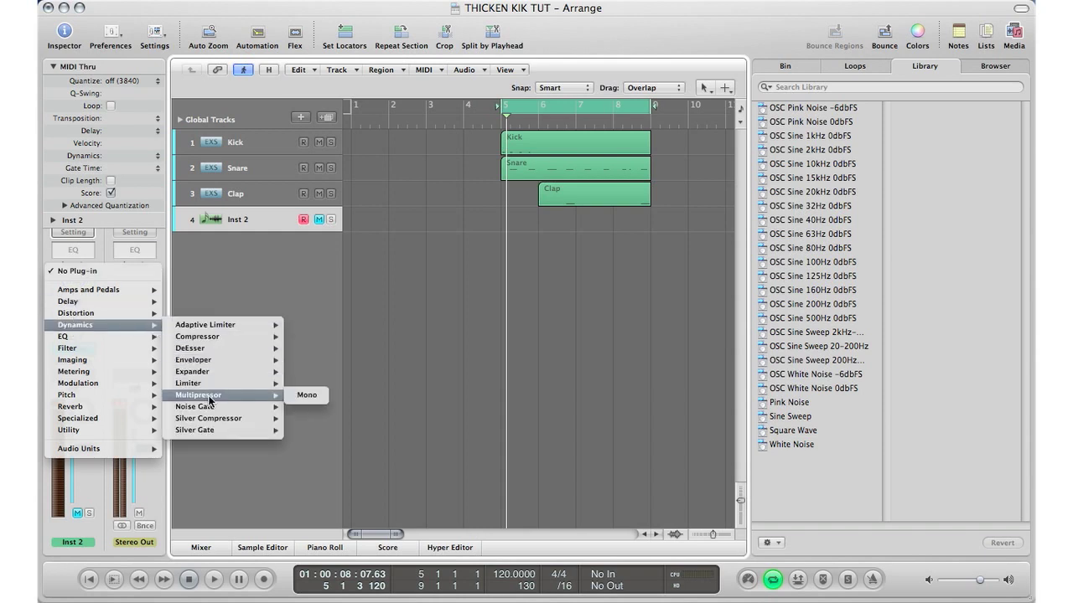
left_click(306, 407)
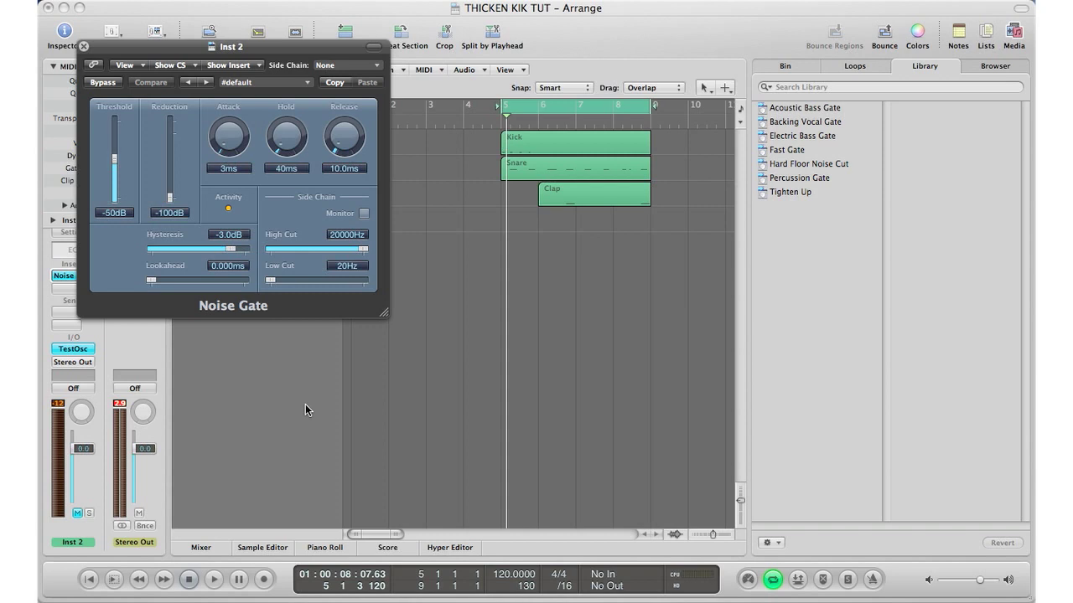
left_click(362, 72)
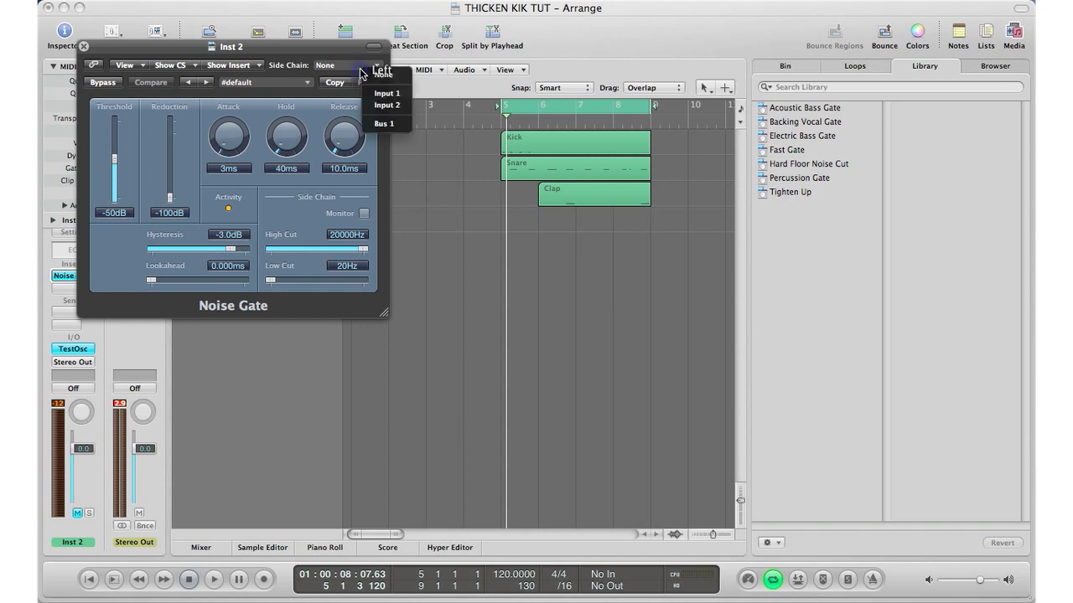
left_click(379, 125)
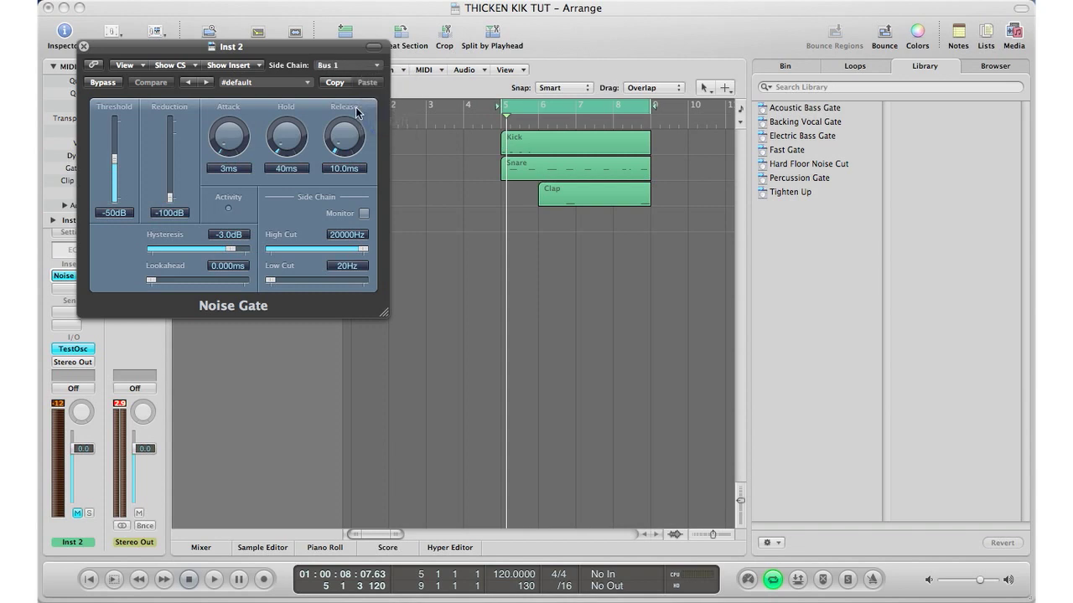
Step: Move the Noise Gate window clear of the tracks and set its threshold to -33 dB with the loop playing and Inst 2 unmuted
left_click_drag(261, 50, 378, 302)
left_click_drag(492, 258, 513, 257)
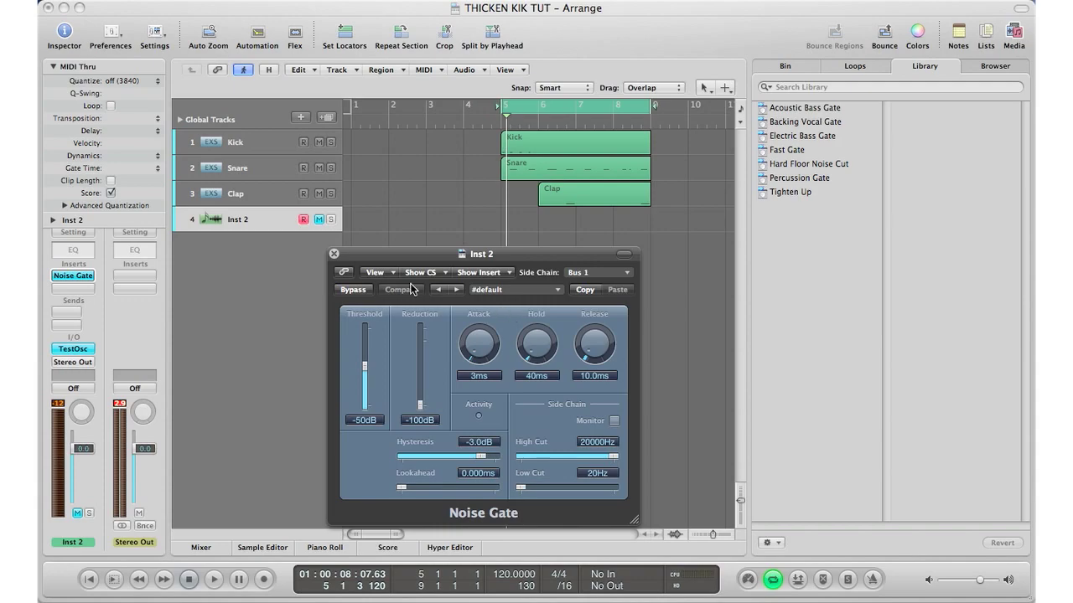
key("space")
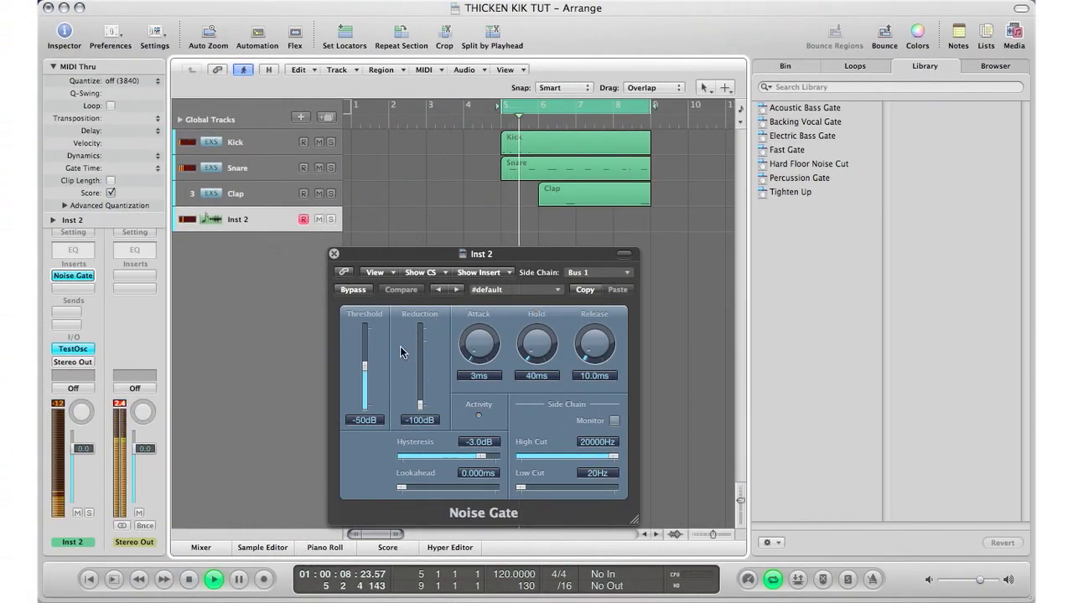
left_click_drag(365, 370, 366, 352)
Step: Set the Noise Gate's attack to 13 ms, hold to 110 ms and release to 46.3 ms, and stop playback
left_click_drag(483, 352, 508, 337)
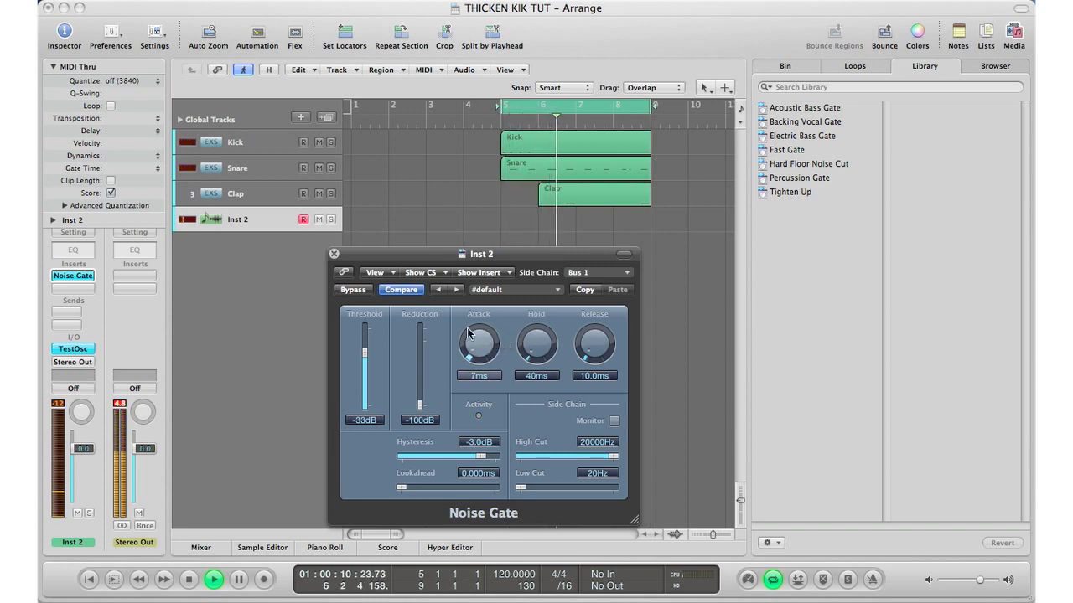
left_click_drag(476, 337, 469, 330)
left_click_drag(528, 352, 525, 343)
left_click_drag(596, 350, 584, 328)
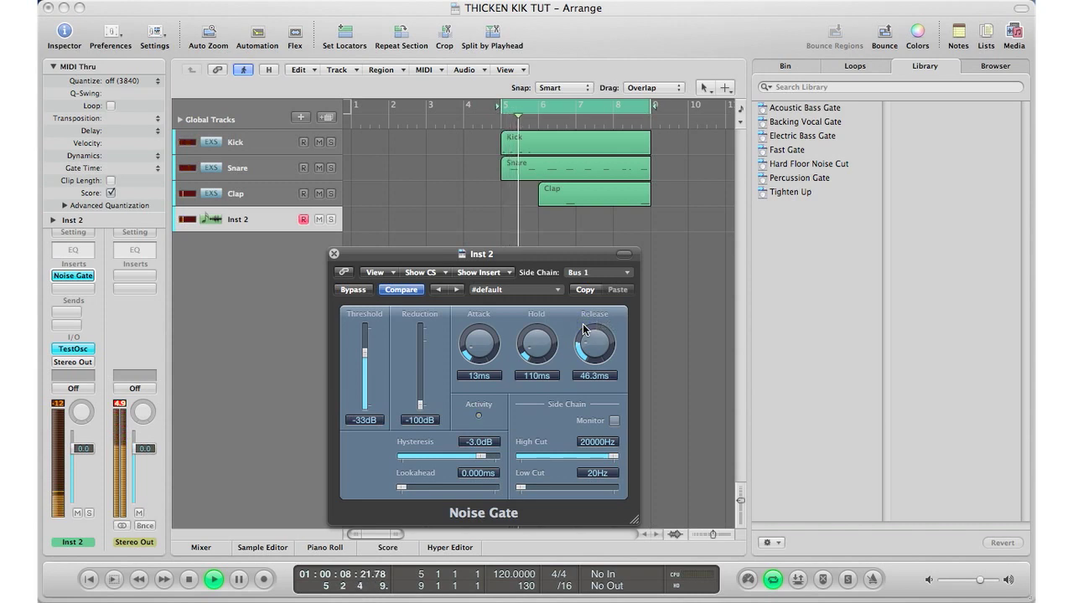
key("space")
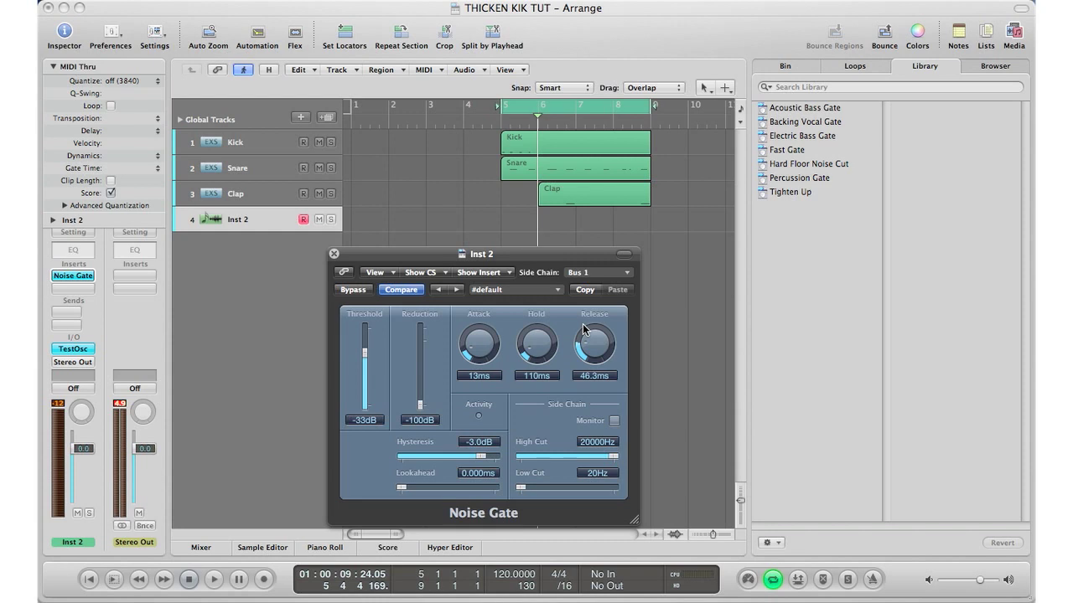
Step: Lower the Inst 2 track's volume to -2.8 dB during playback, and stop the loop
key("space")
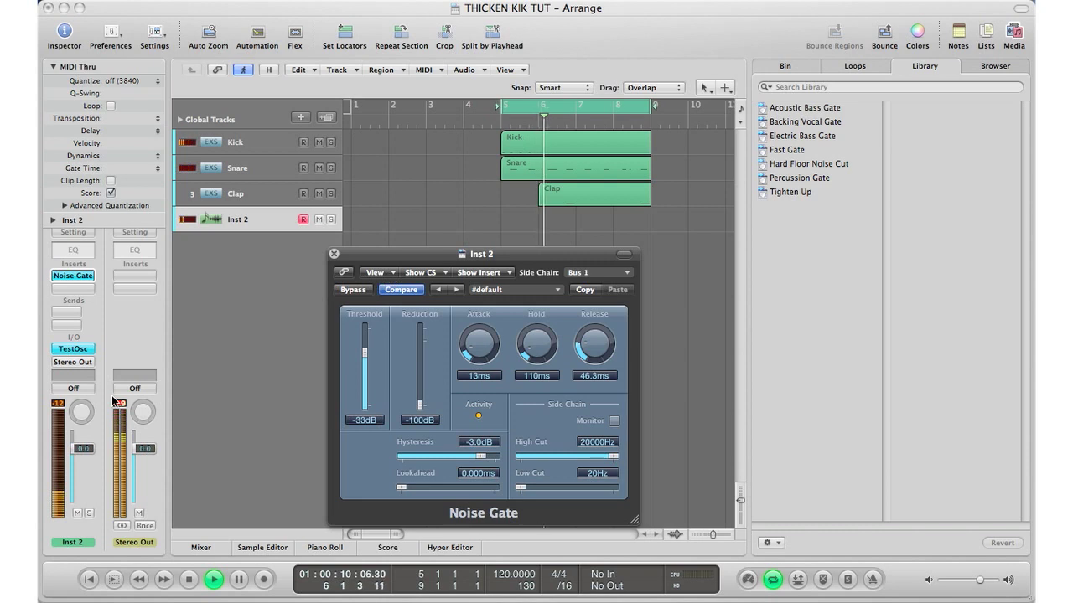
left_click_drag(82, 449, 79, 473)
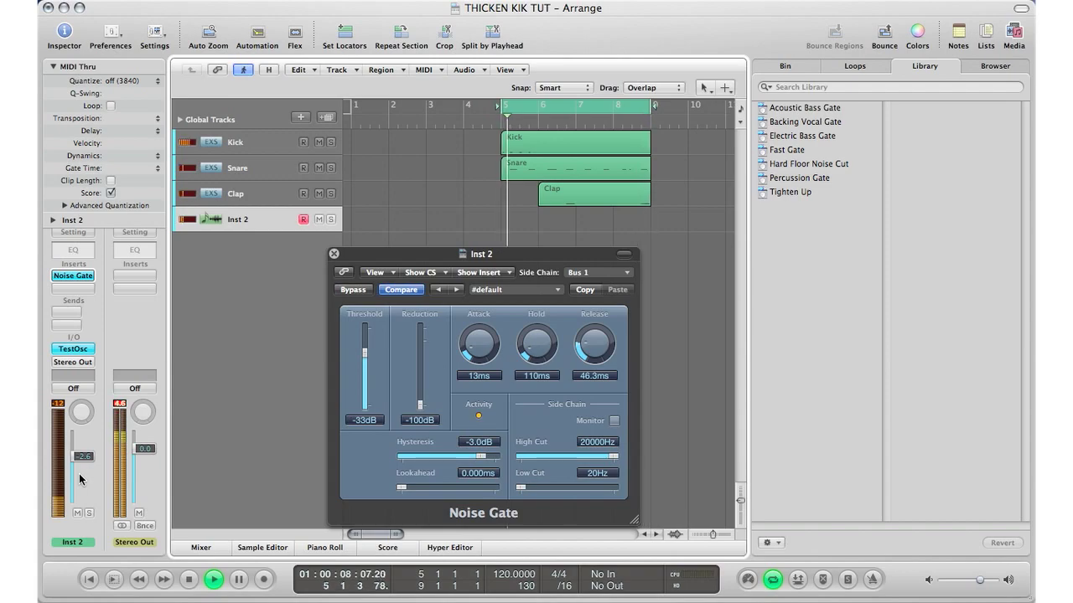
key("space")
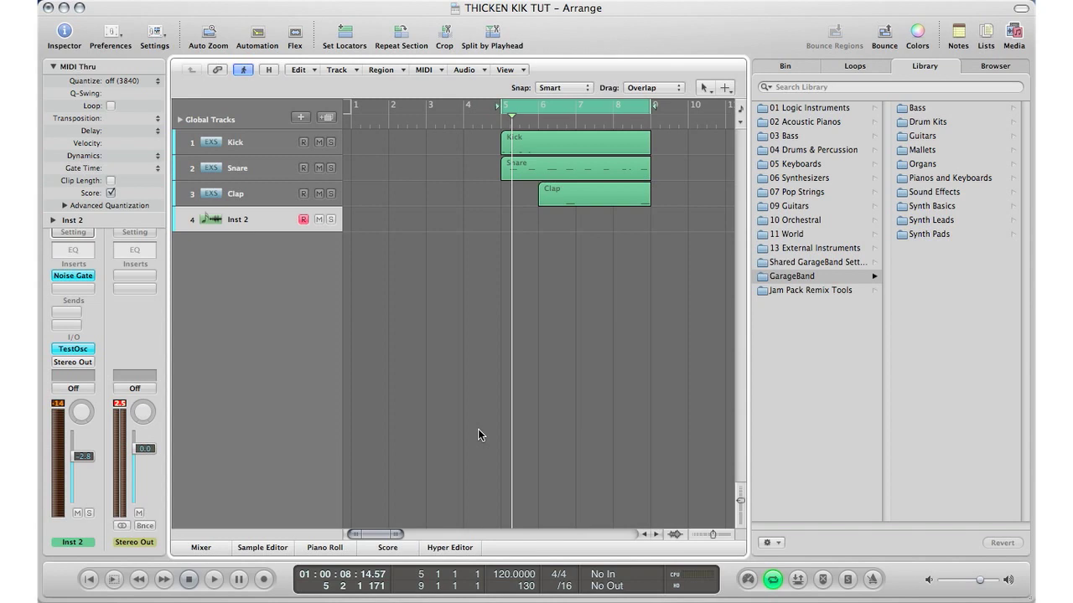
Step: Play the loop and toggle the Inst 2 track's mute to compare the kick with and without the gated tone
key("space")
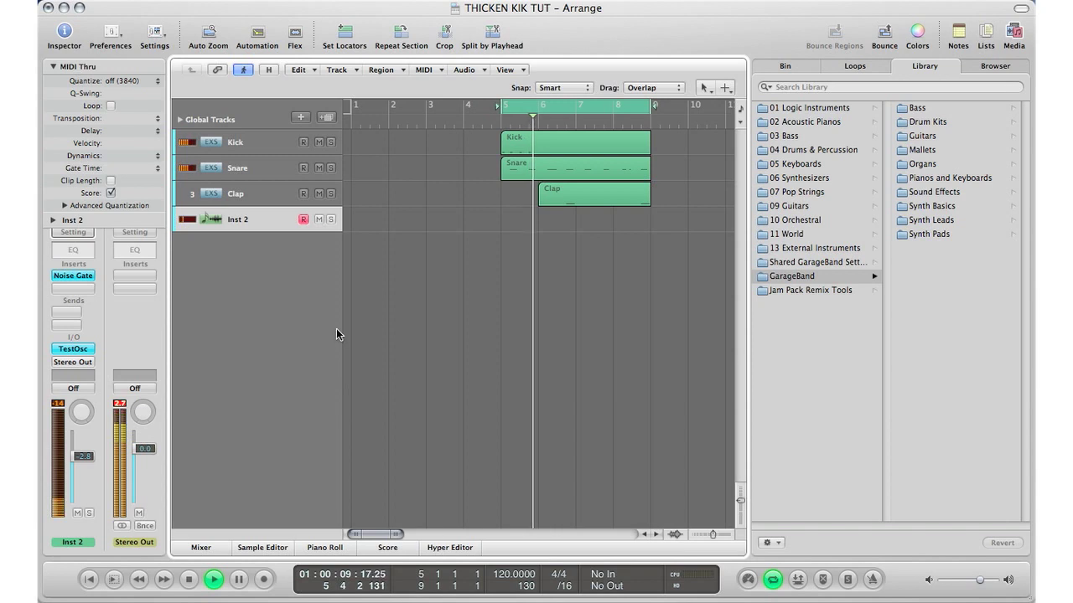
left_click(319, 219)
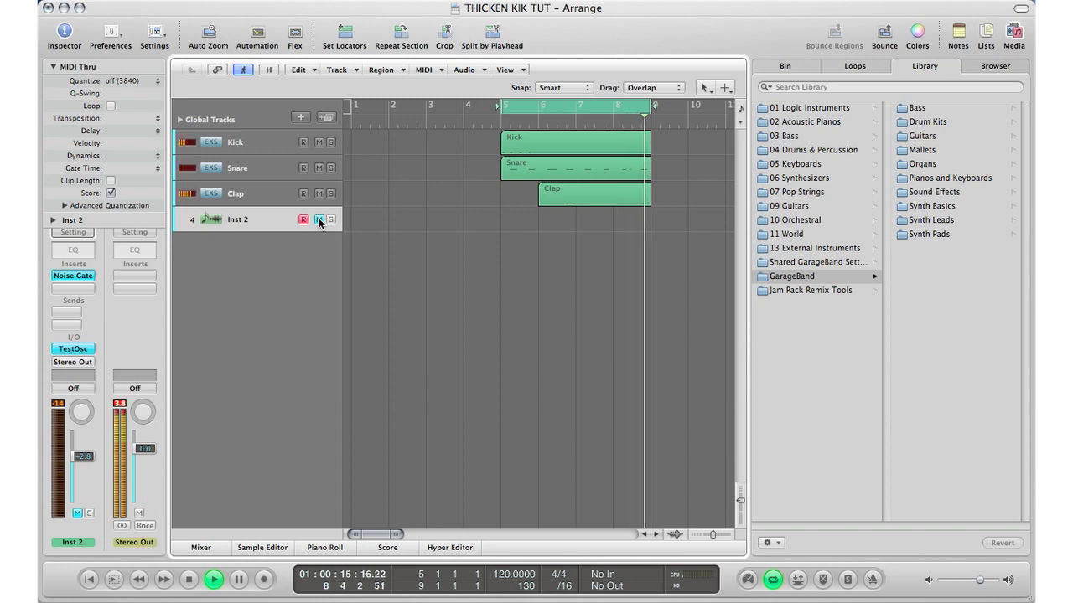
left_click(318, 219)
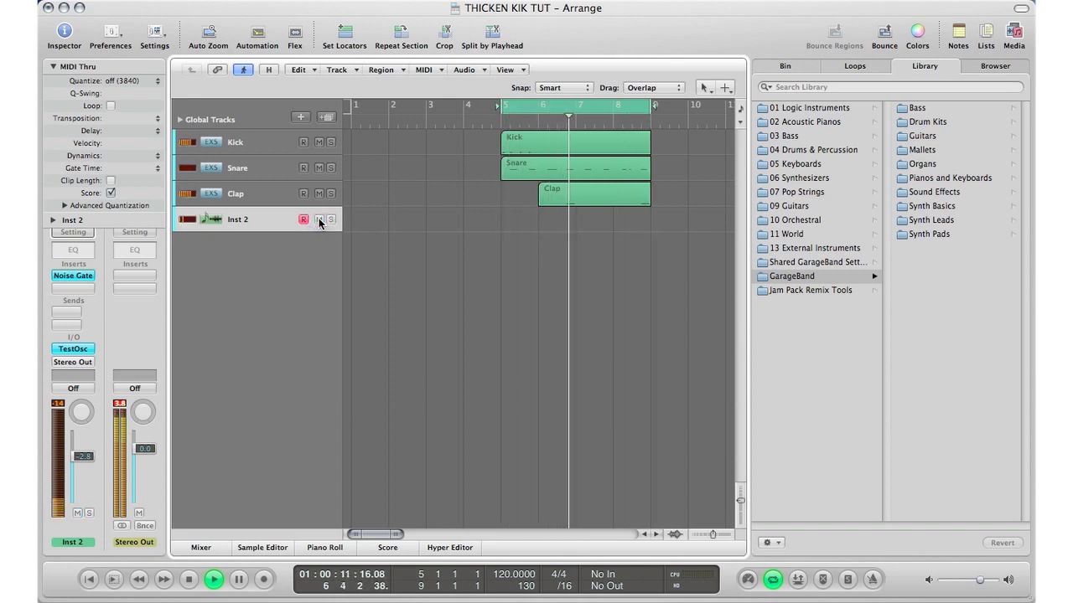
left_click(318, 219)
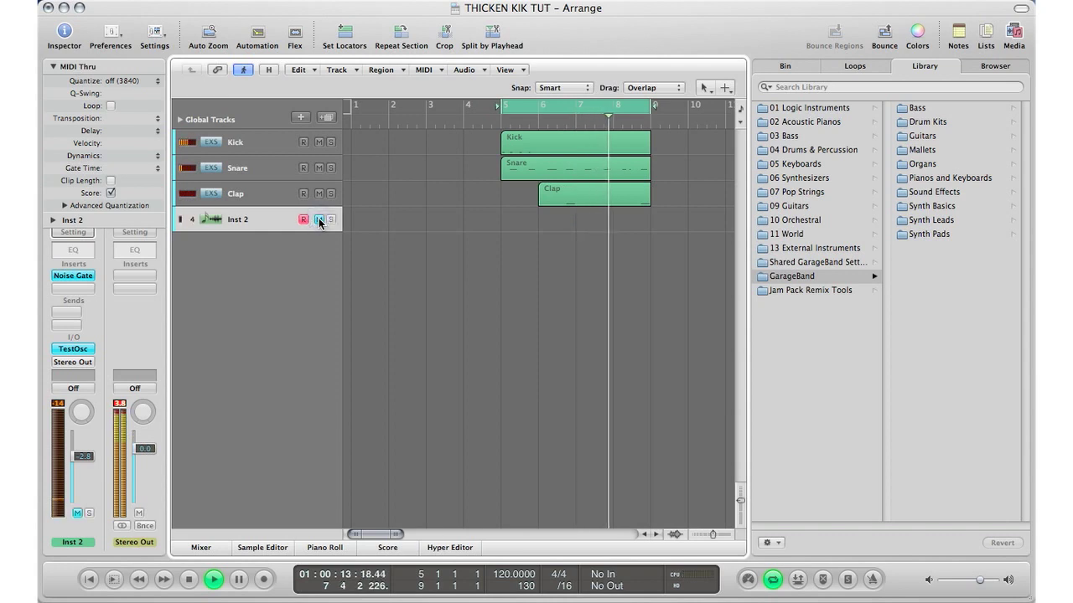
Step: Unmute the Inst 2 track, close its Noise Gate window, and switch its Test Oscillator to a square wave
left_click(319, 219)
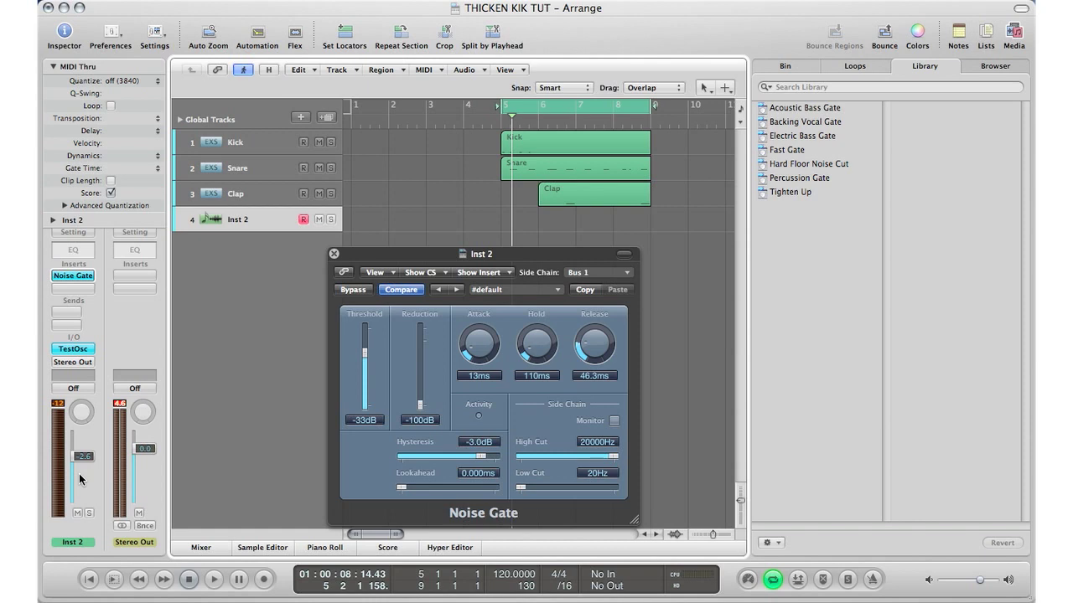
left_click(334, 255)
left_click(73, 348)
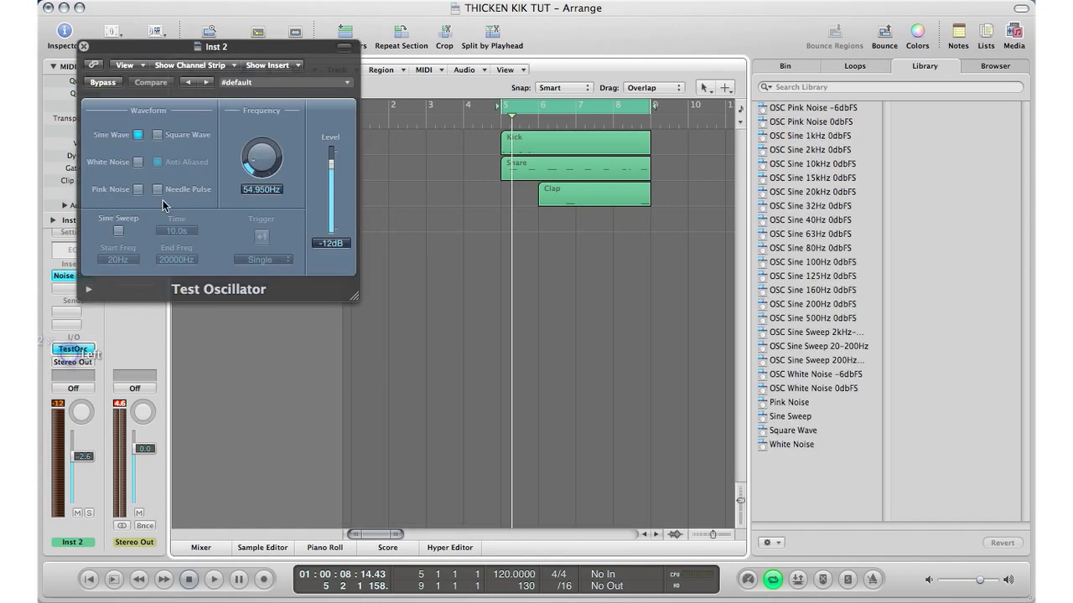
left_click(156, 137)
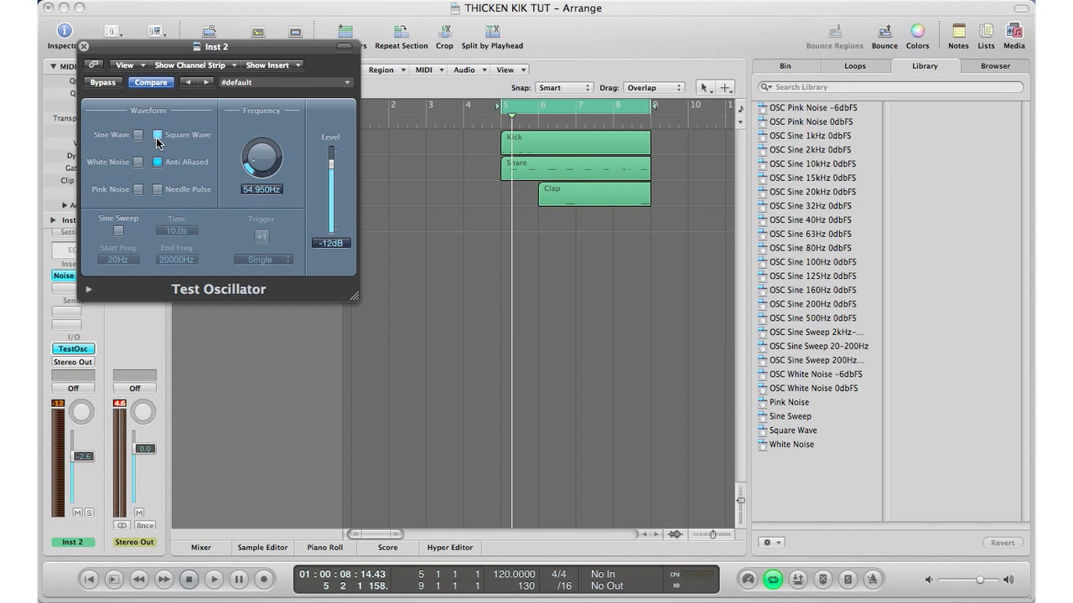
Step: With the loop playing, lower the Inst 2 volume to -3.3 dB and set the Test Oscillator's frequency to 158.50 Hz
key("space")
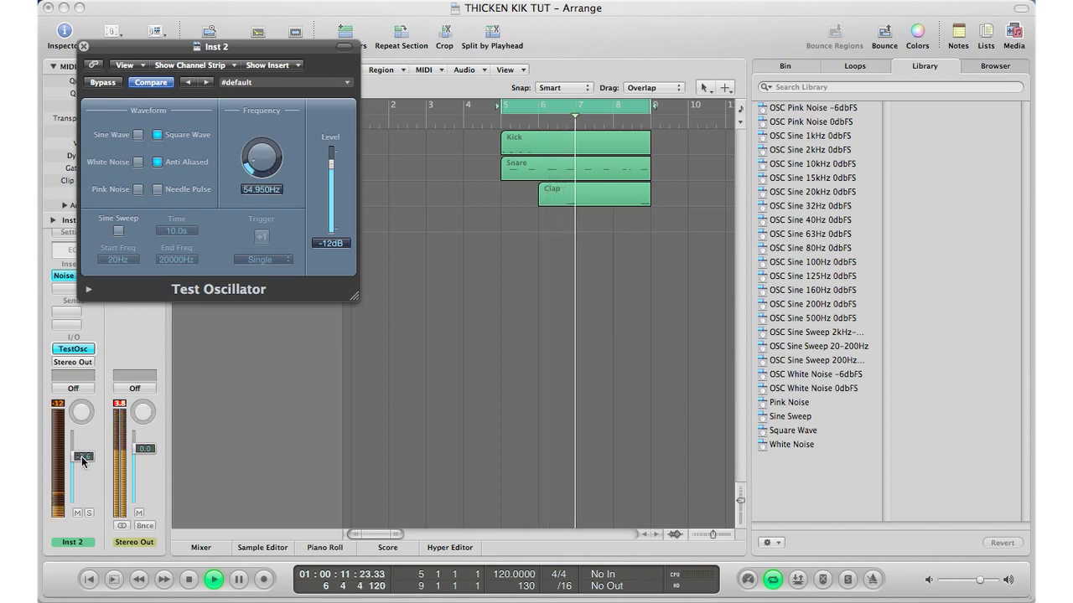
left_click_drag(82, 461, 82, 464)
left_click_drag(263, 157, 254, 118)
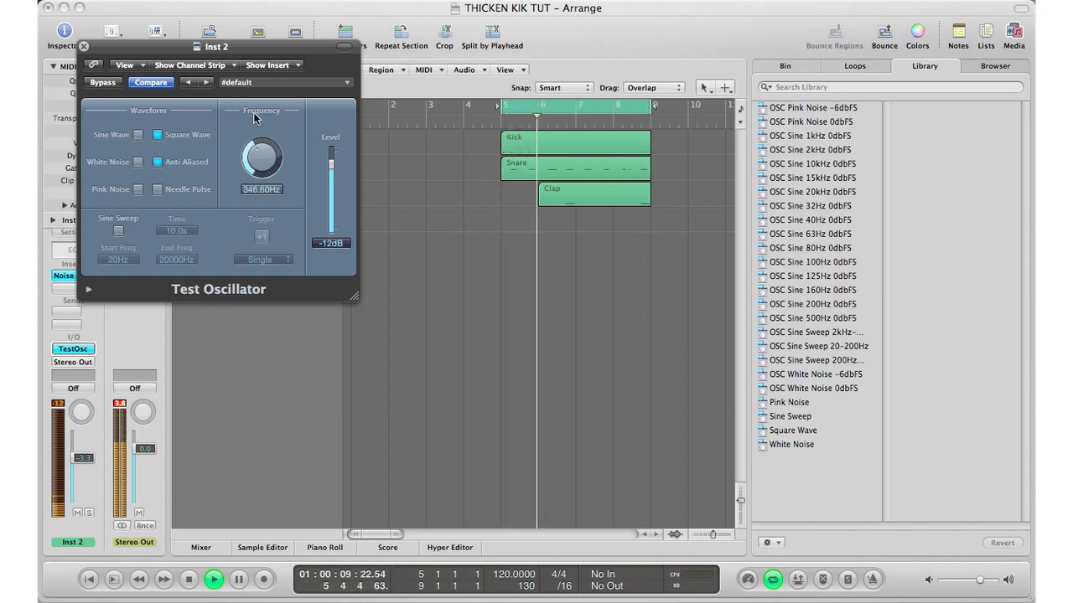
left_click_drag(255, 118, 253, 130)
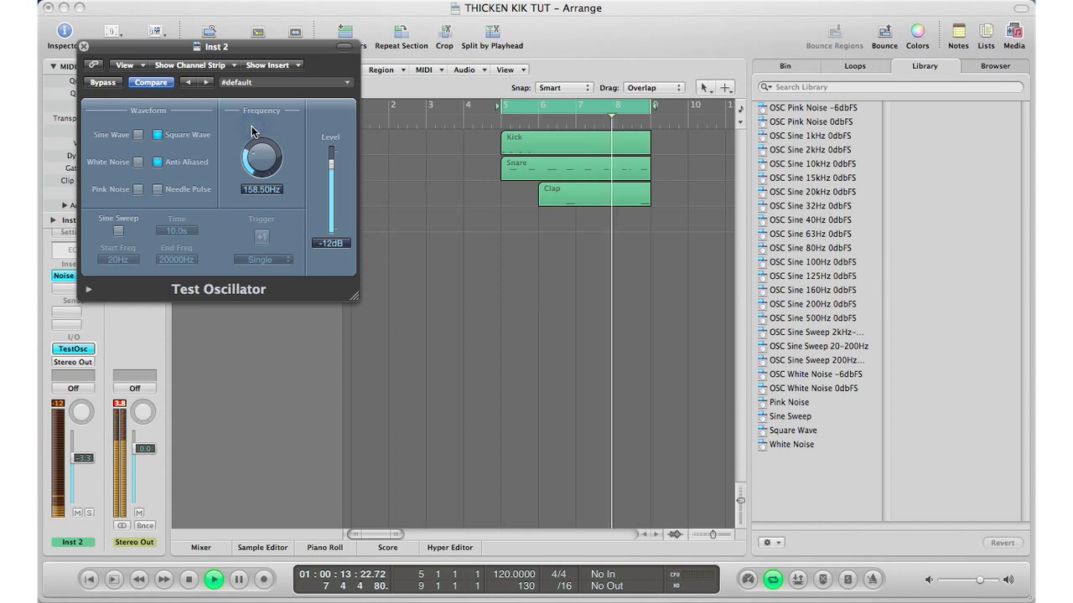
left_click(84, 46)
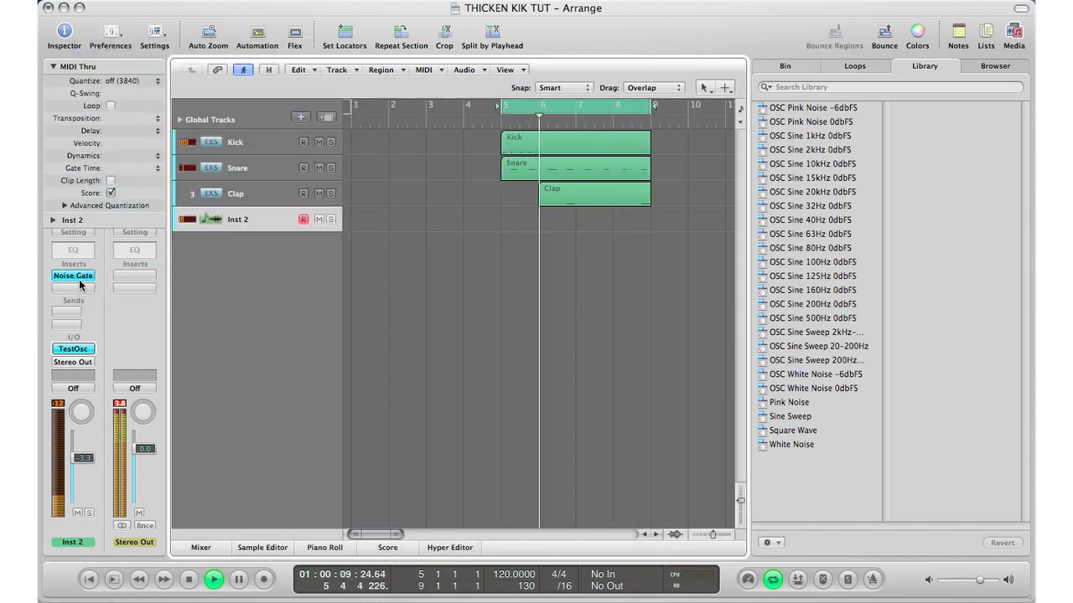
Step: Set the Inst 2 Noise Gate's hold to 170 ms and release to 90.6 ms, close its window, and stop playback
left_click(73, 277)
left_click_drag(590, 334, 529, 331)
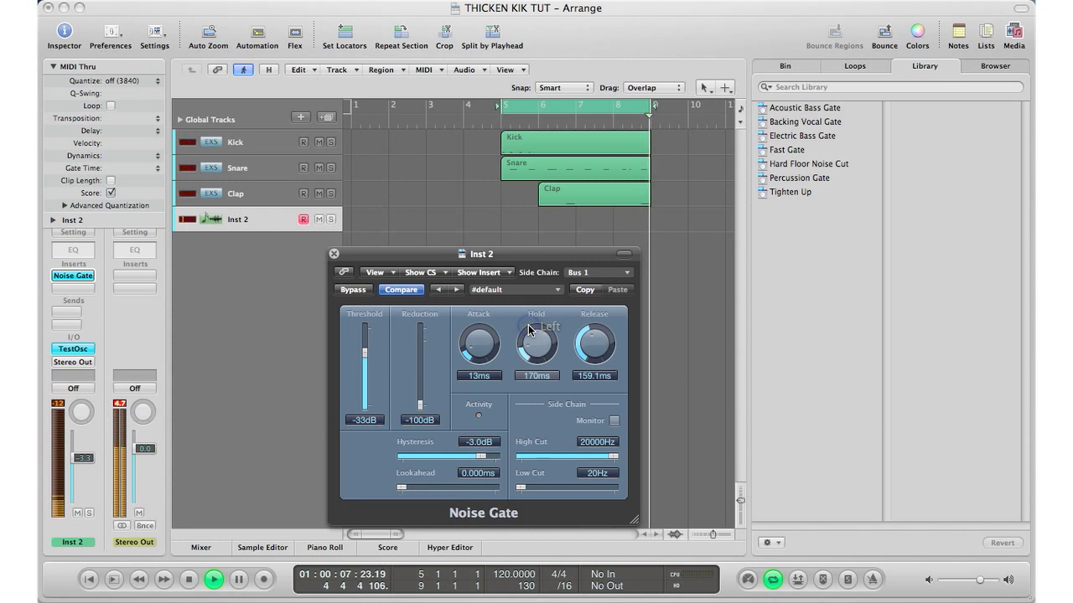
mouse_move(576, 348)
left_mouse_down()
mouse_move(585, 354)
mouse_move(564, 348)
left_mouse_up()
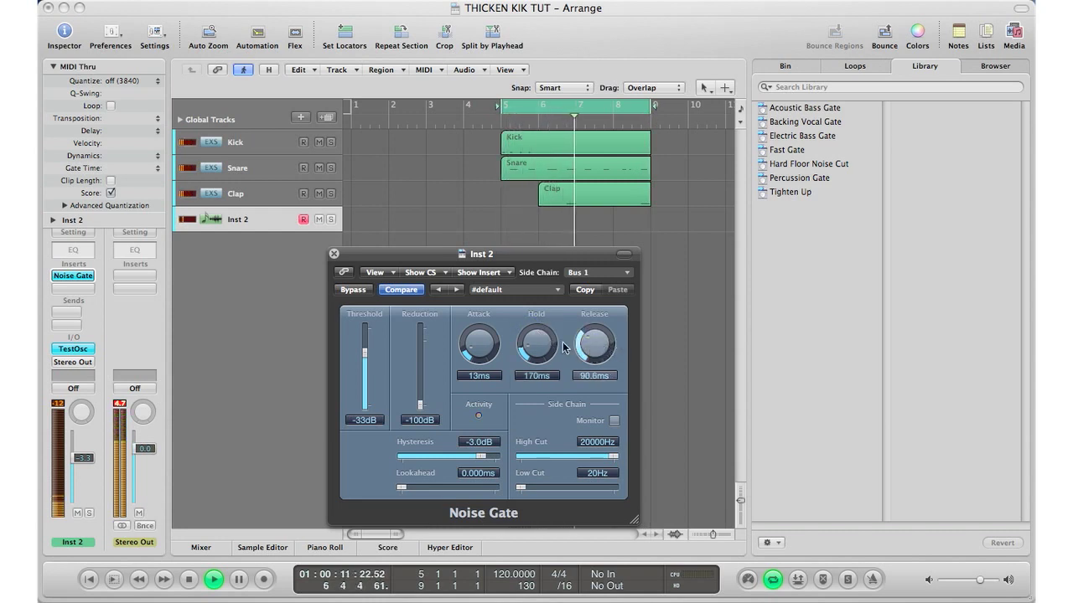
left_click(334, 253)
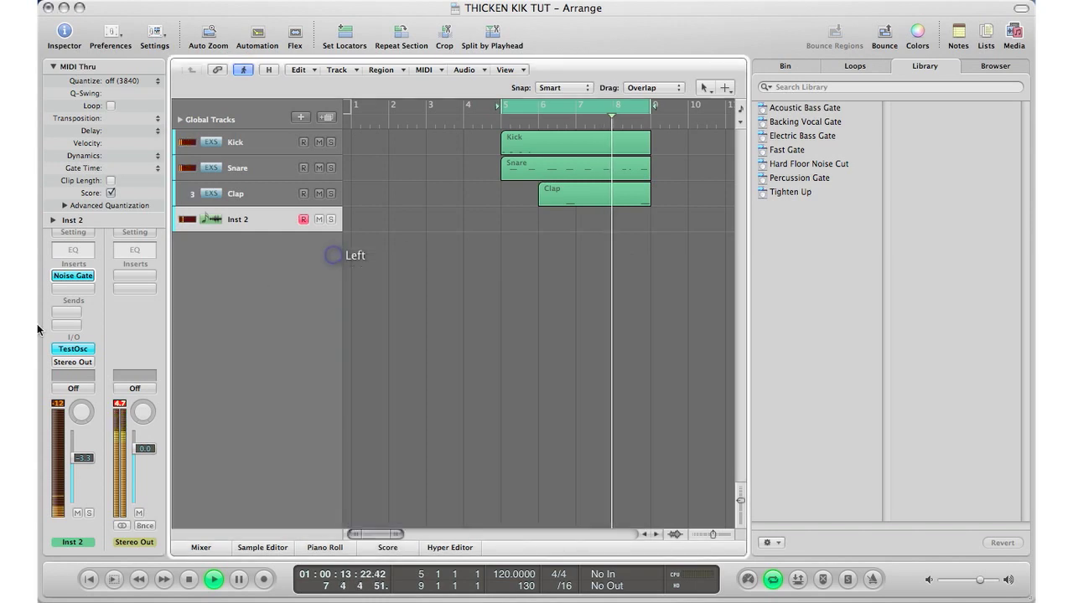
key("space")
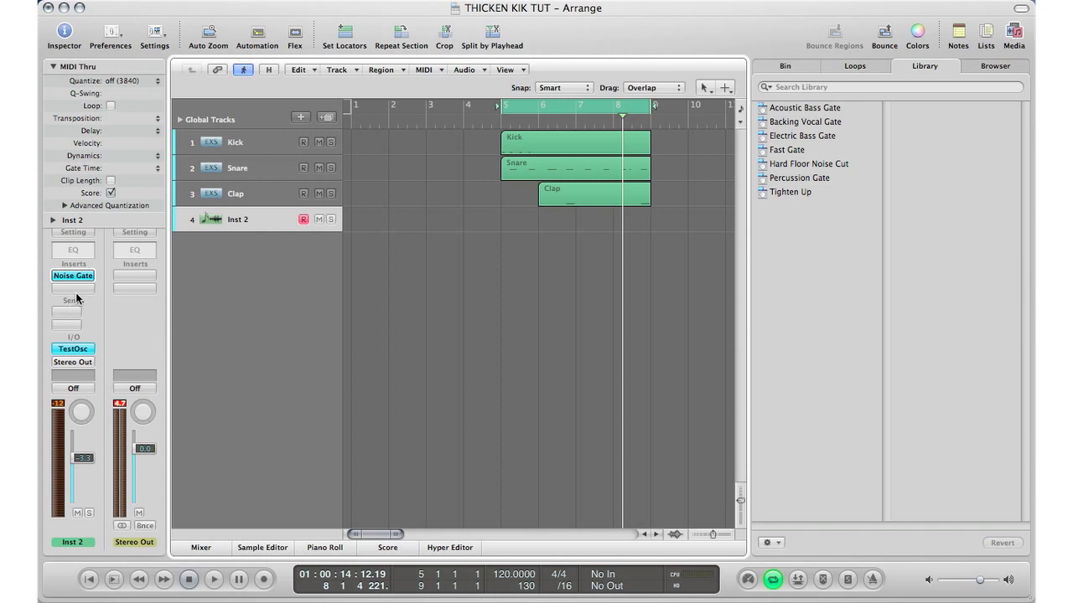
Step: Insert a mono Echo delay after the Noise Gate on the Inst 2 channel strip
left_click(79, 293)
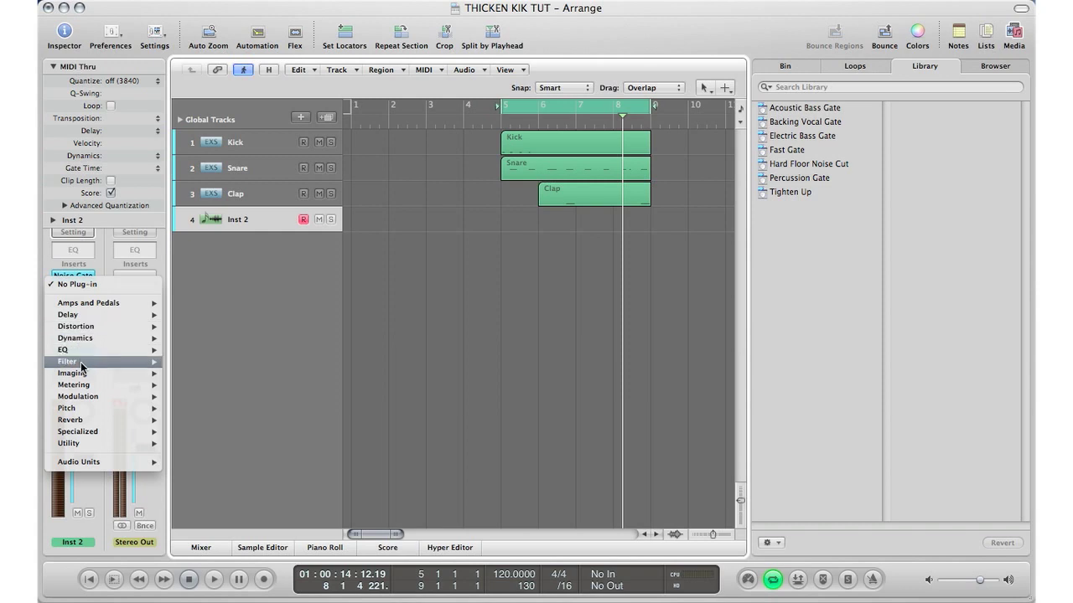
mouse_move(92, 317)
mouse_move(204, 326)
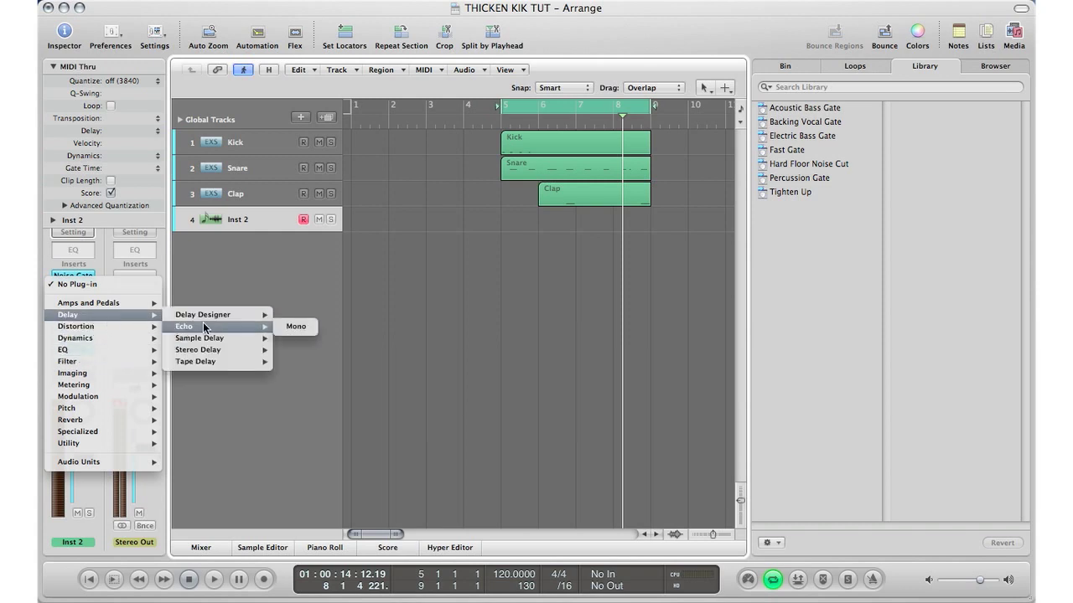
left_click(291, 327)
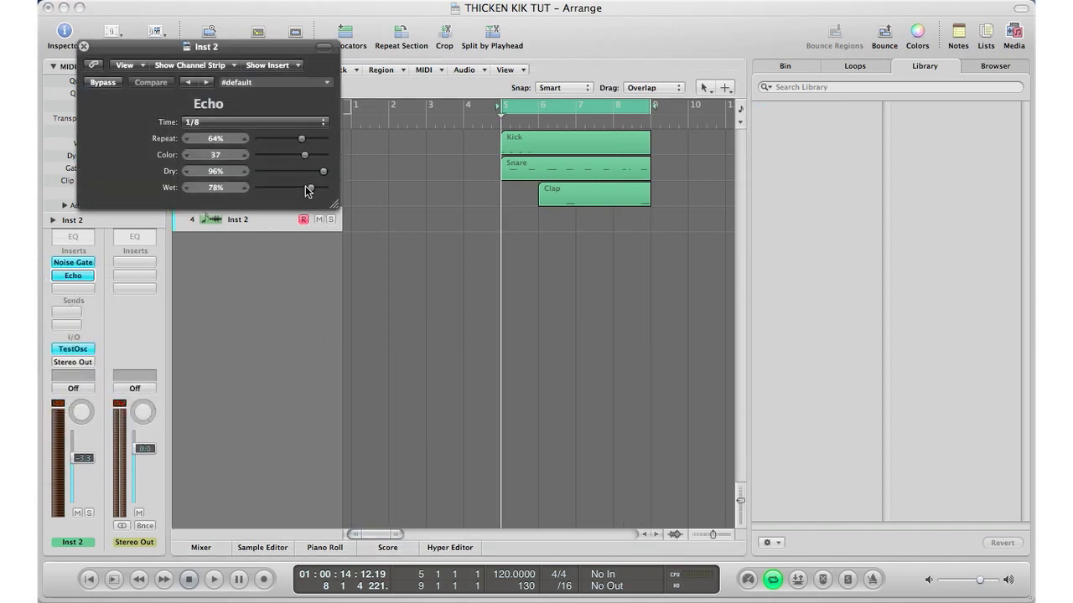
Step: During playback, set the Echo's wet level to 19% and lower the Inst 2 volume to -7.8 dB, and stop the loop
key("space")
left_click_drag(307, 191, 268, 189)
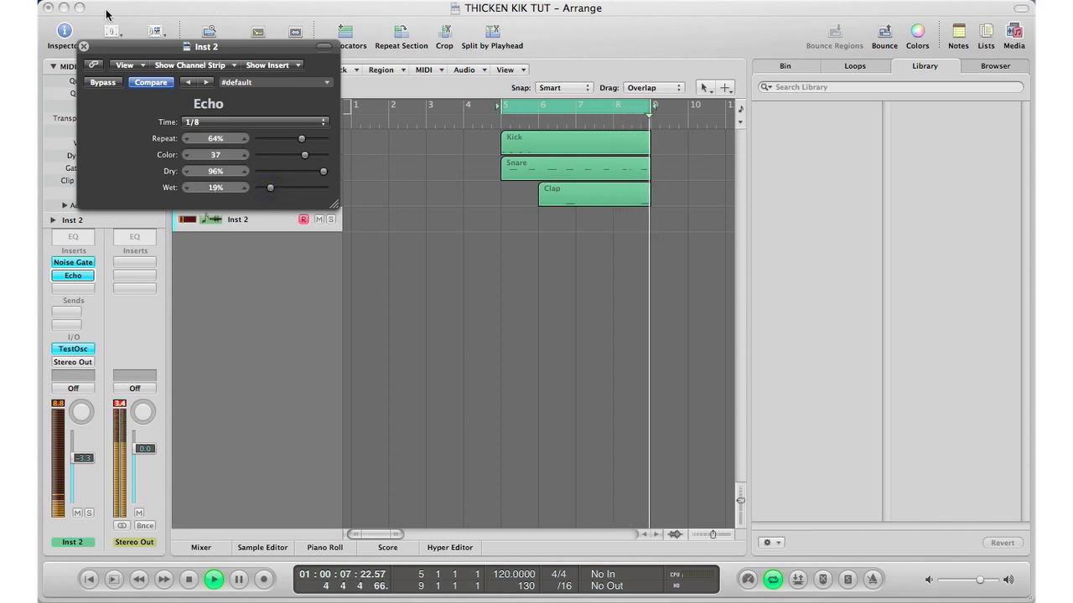
left_click(83, 46)
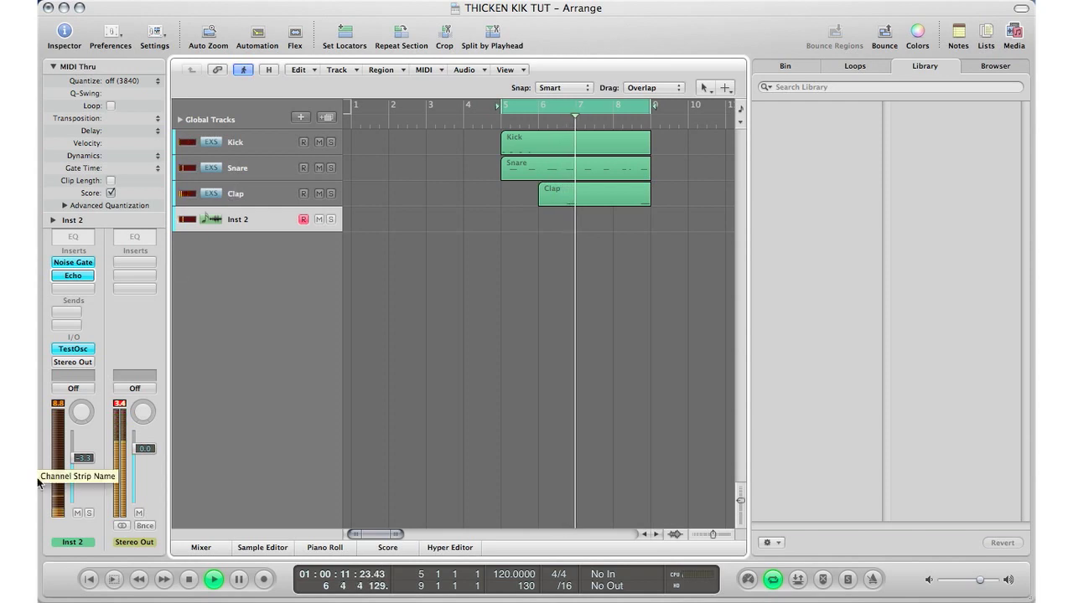
left_click_drag(84, 458, 84, 468)
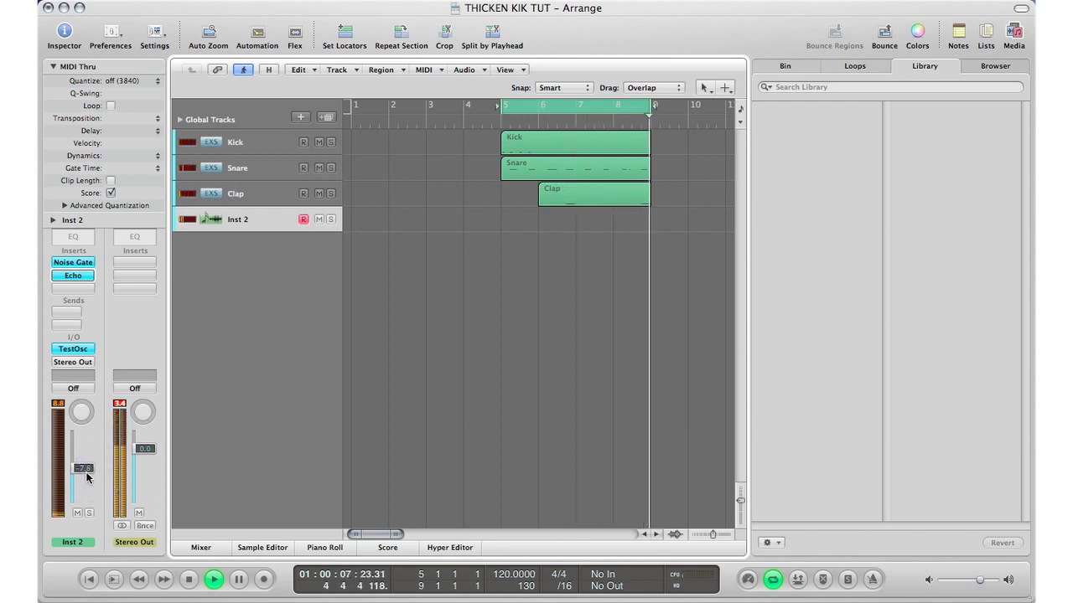
key("space")
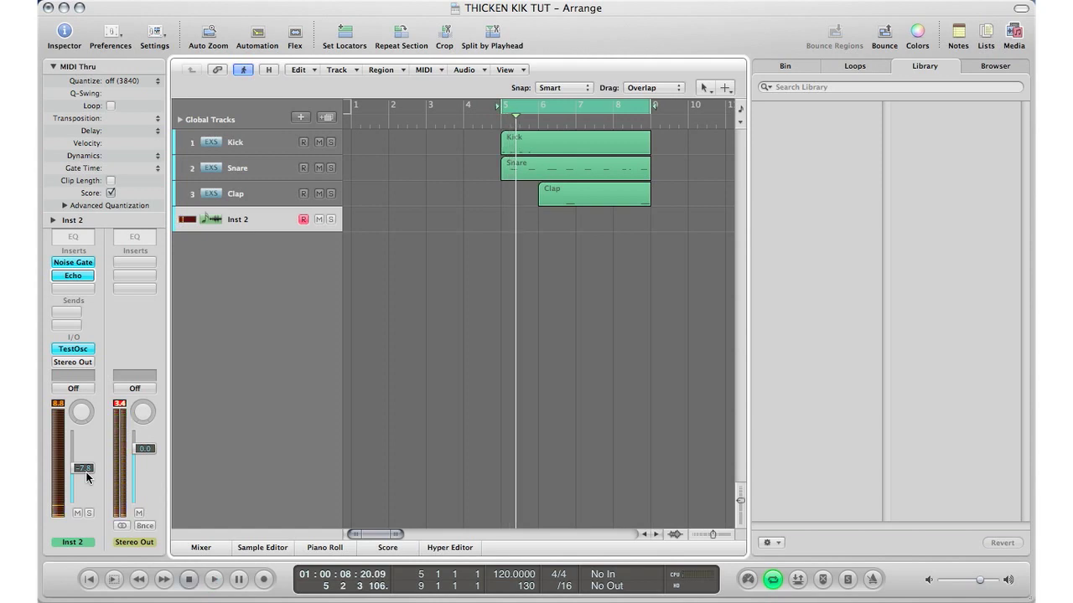